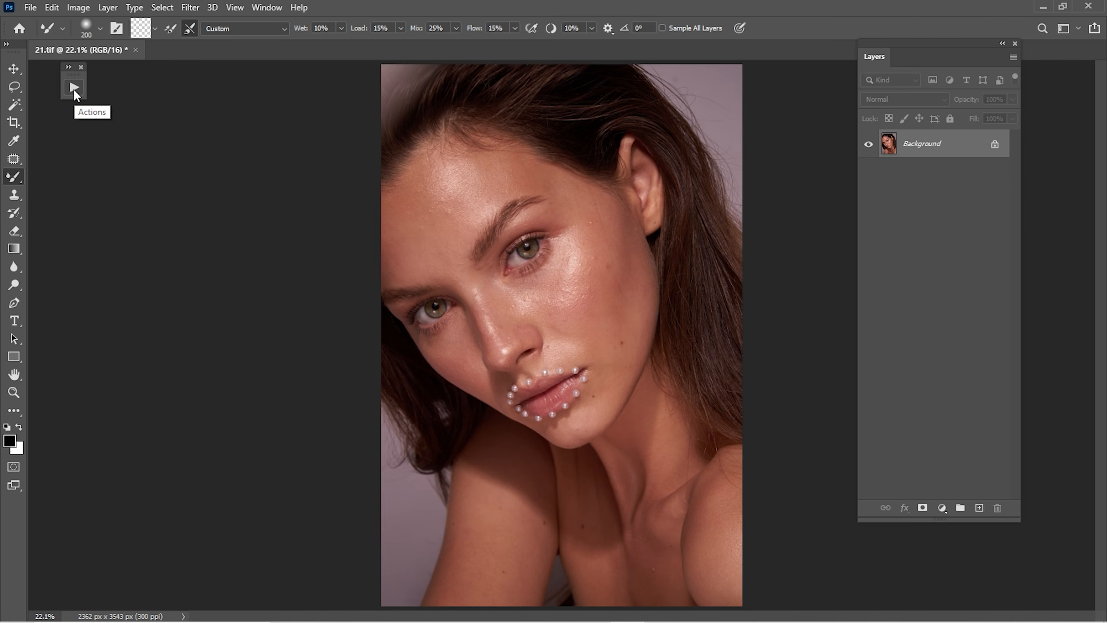
# - Show the saved actions and create a new action set named My actions
pyautogui.click(74, 89)
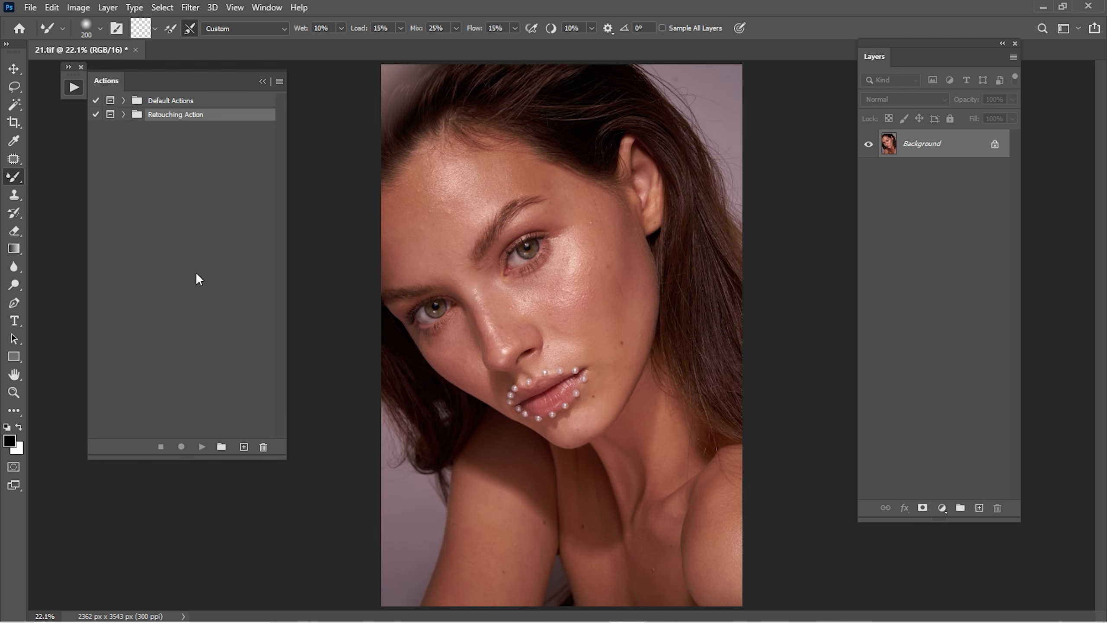
pyautogui.click(267, 7)
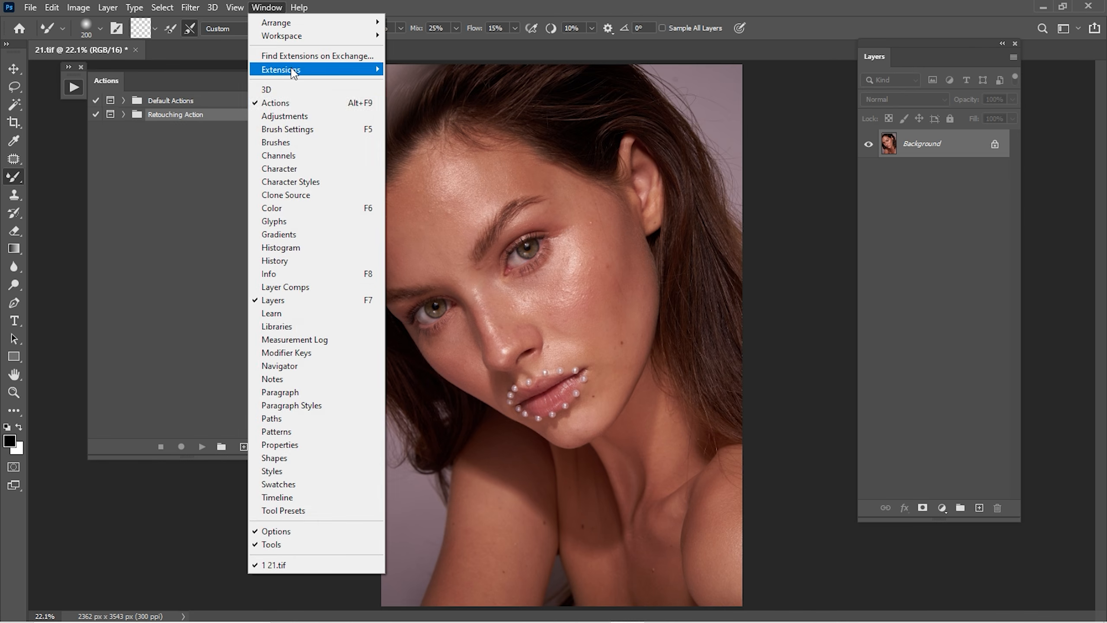
pyautogui.click(297, 106)
pyautogui.click(70, 93)
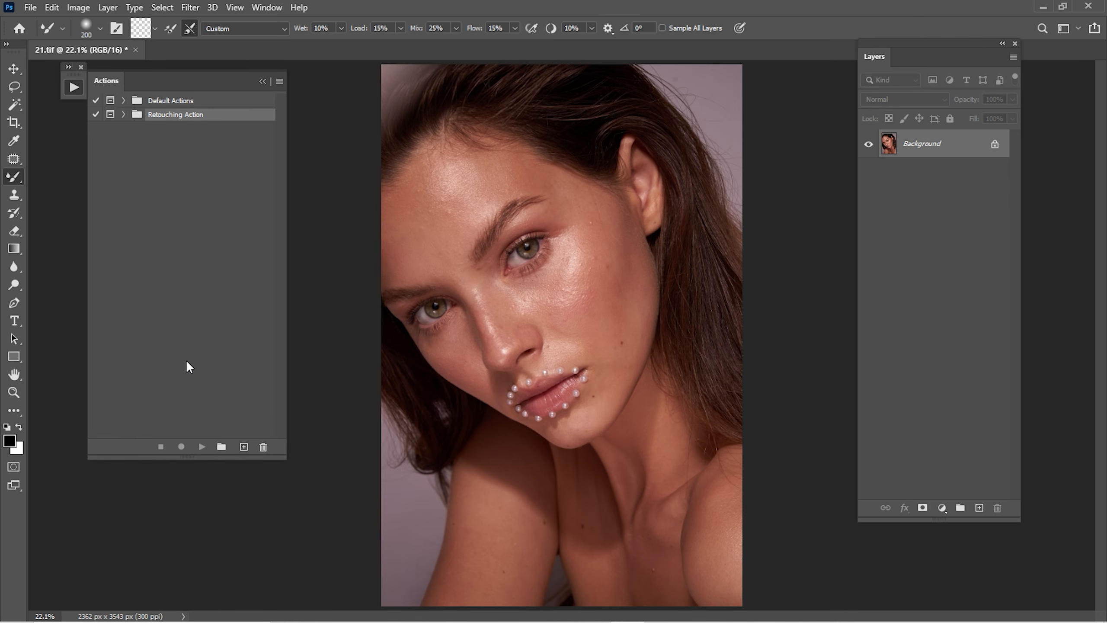
pyautogui.click(222, 446)
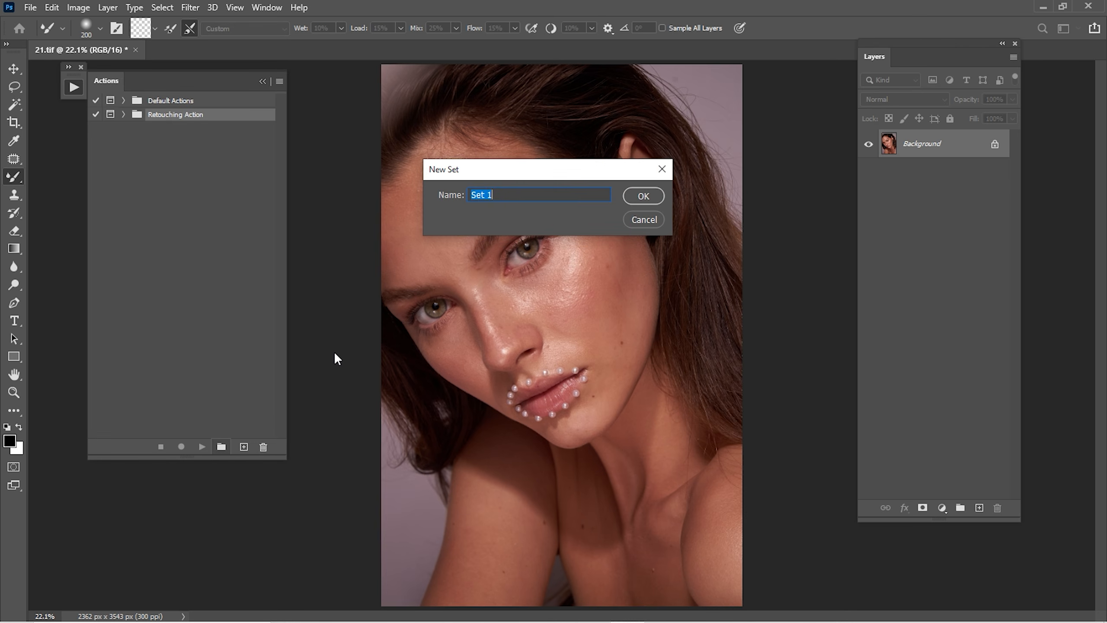
pyautogui.write('My actions')
pyautogui.press('Return')
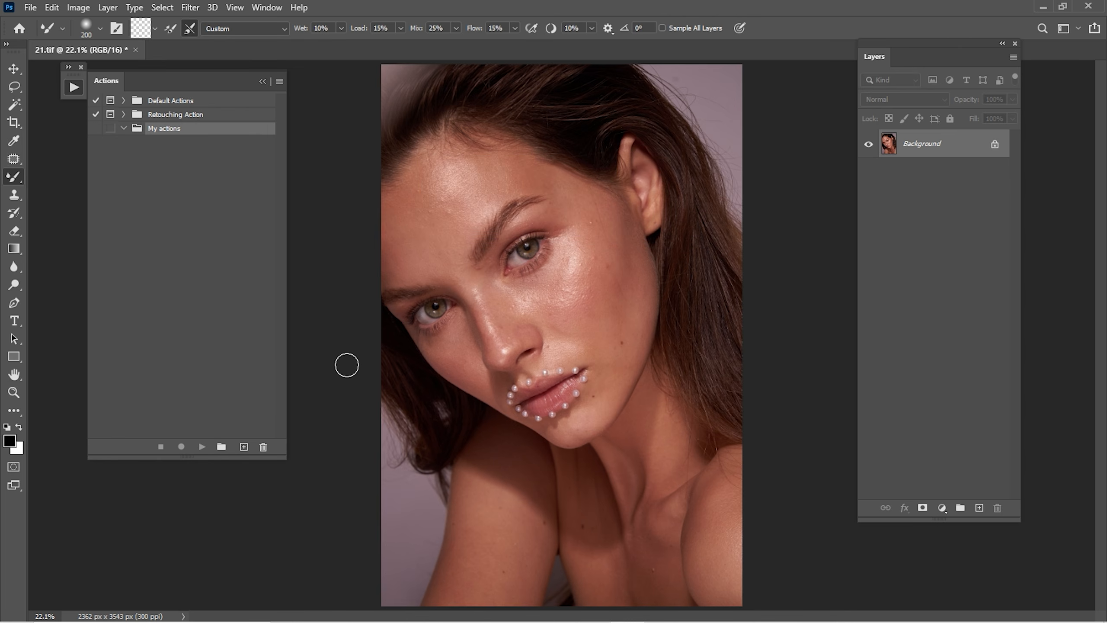
# - Create an action named FS in the My actions set and start recording it
pyautogui.click(251, 451)
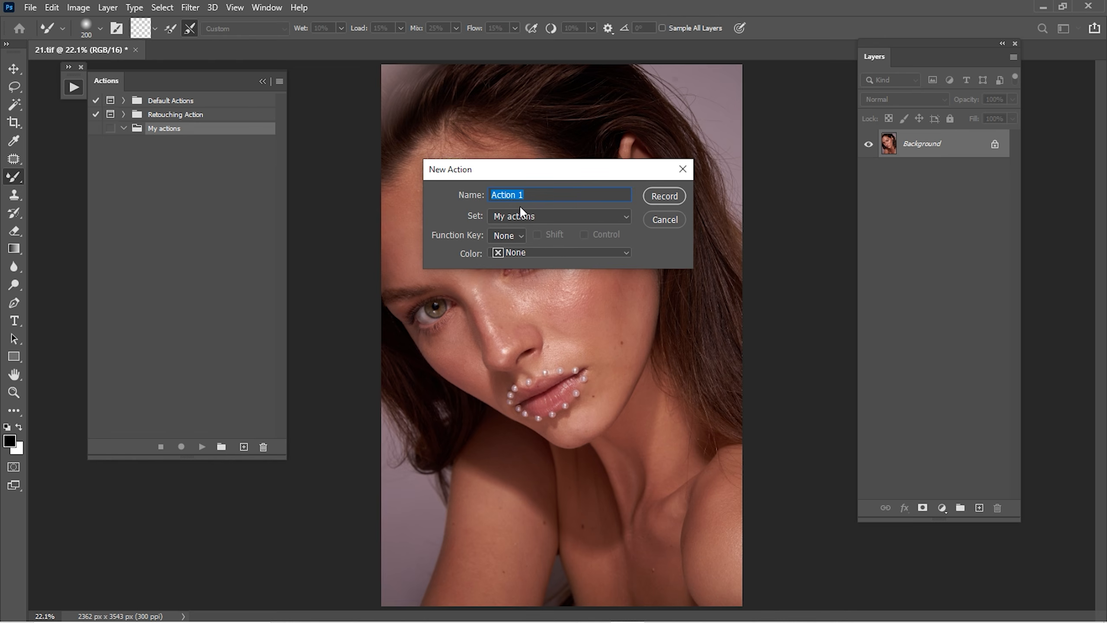
pyautogui.write('FS')
pyautogui.press('Return')
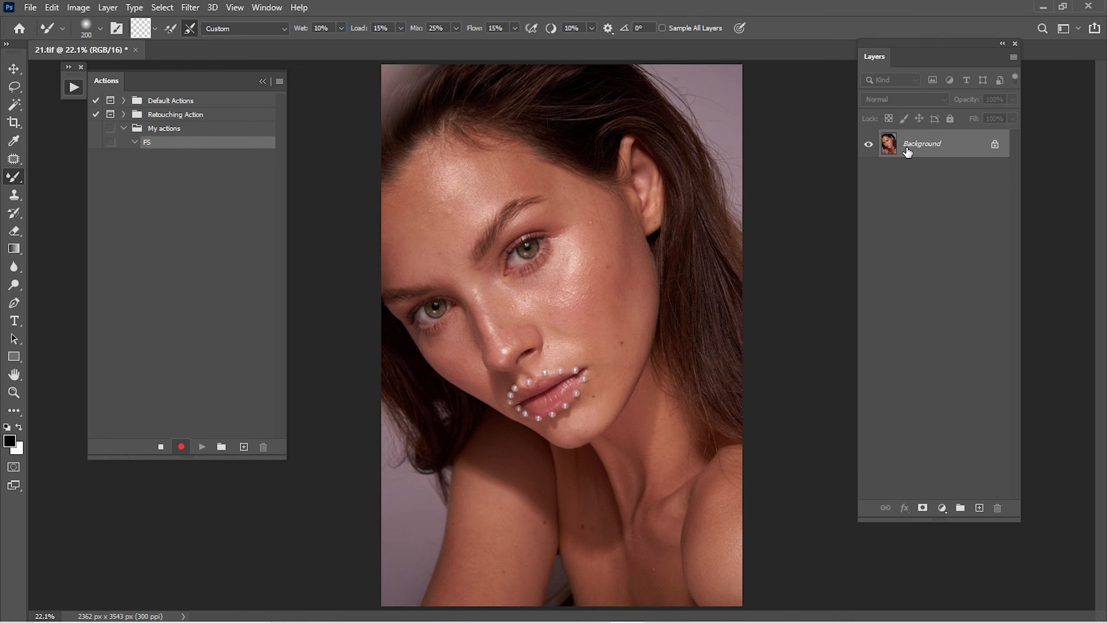
# - Move the layer list closer to the photo and duplicate the Background layer twice
pyautogui.moveTo(931, 62); pyautogui.dragTo(848, 84)
pyautogui.click(958, 96)
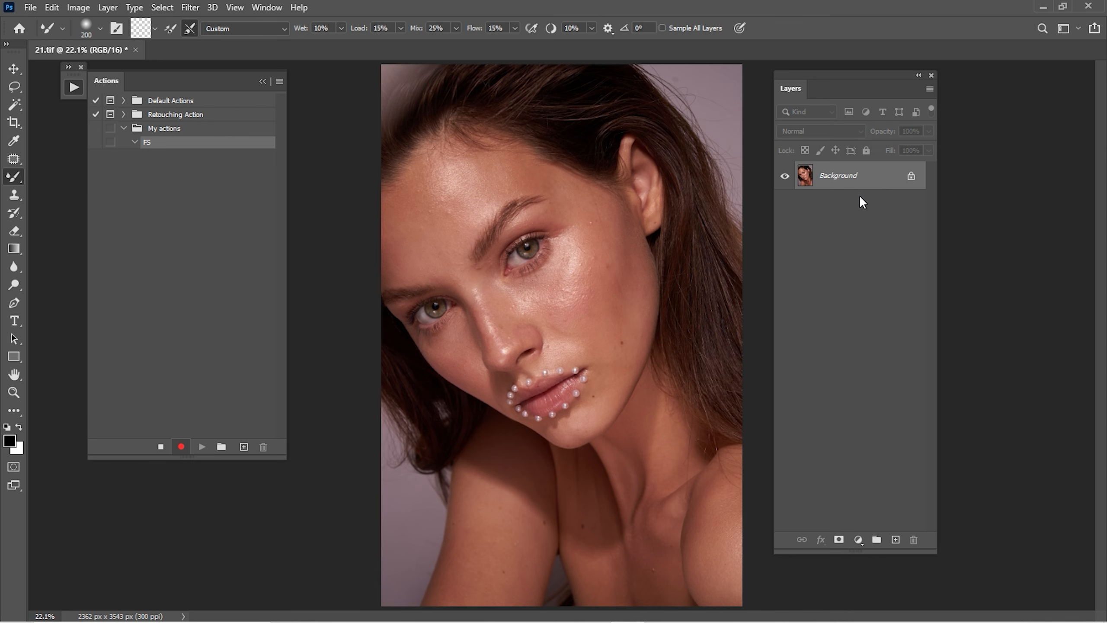
pyautogui.hotkey('ctrl', 'j')
pyautogui.hotkey('ctrl', 'j')
# - Rename the lower Background copy as low and the upper copy as high
pyautogui.doubleClick(844, 213)
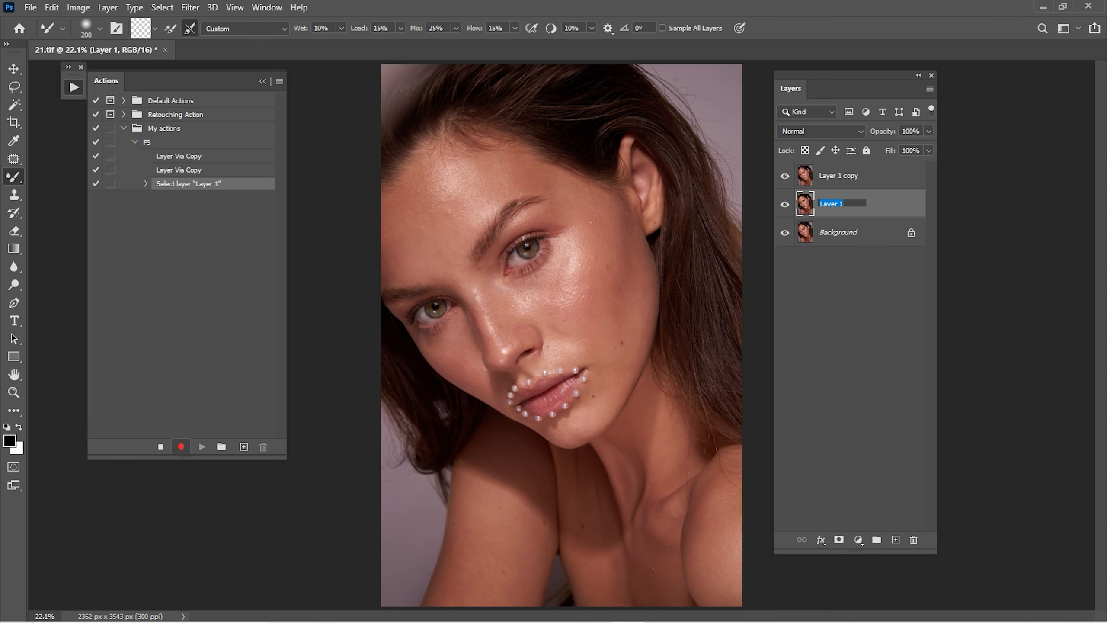
pyautogui.write('low')
pyautogui.press('Return')
pyautogui.doubleClick(836, 186)
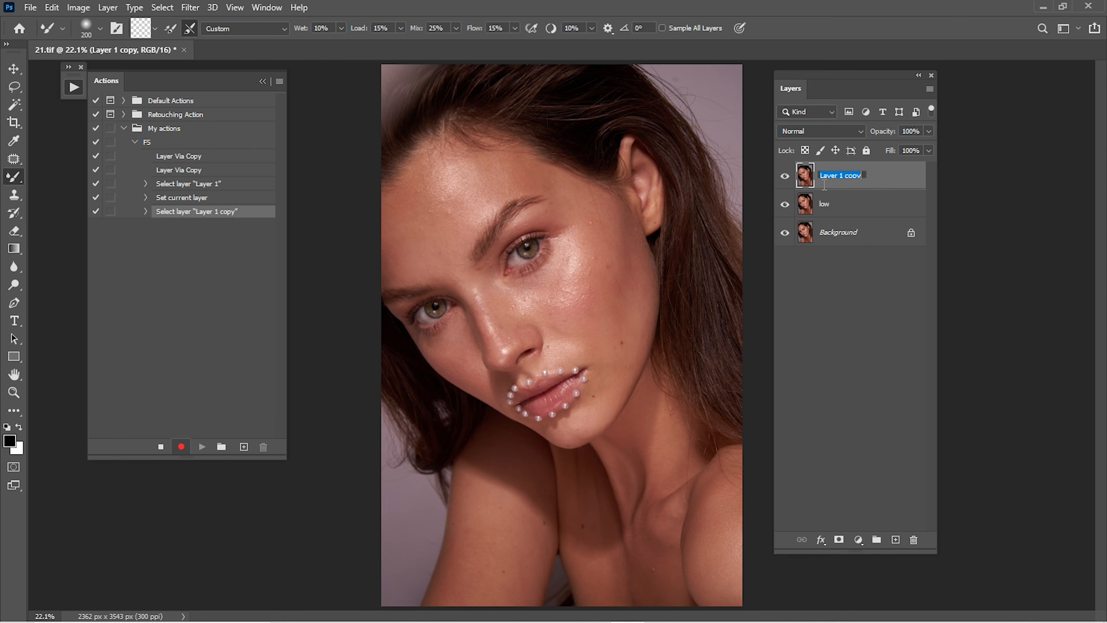
pyautogui.write('high')
pyautogui.press('Return')
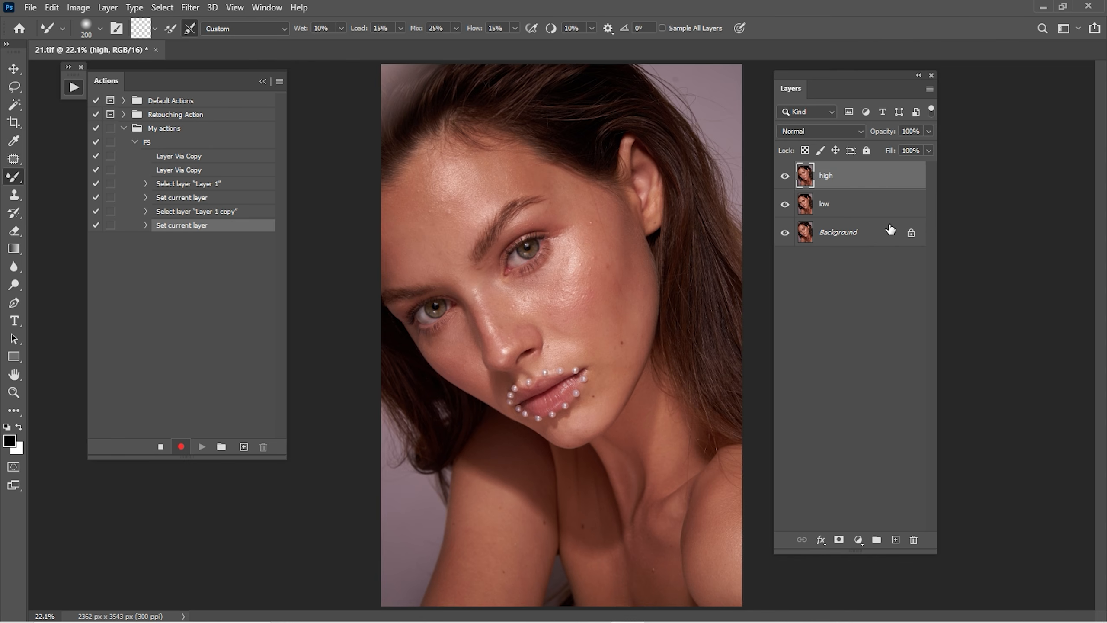
# - Hide the high layer and apply a Gaussian Blur with a 5-pixel radius to the low layer
pyautogui.click(877, 212)
pyautogui.click(785, 176)
pyautogui.click(190, 7)
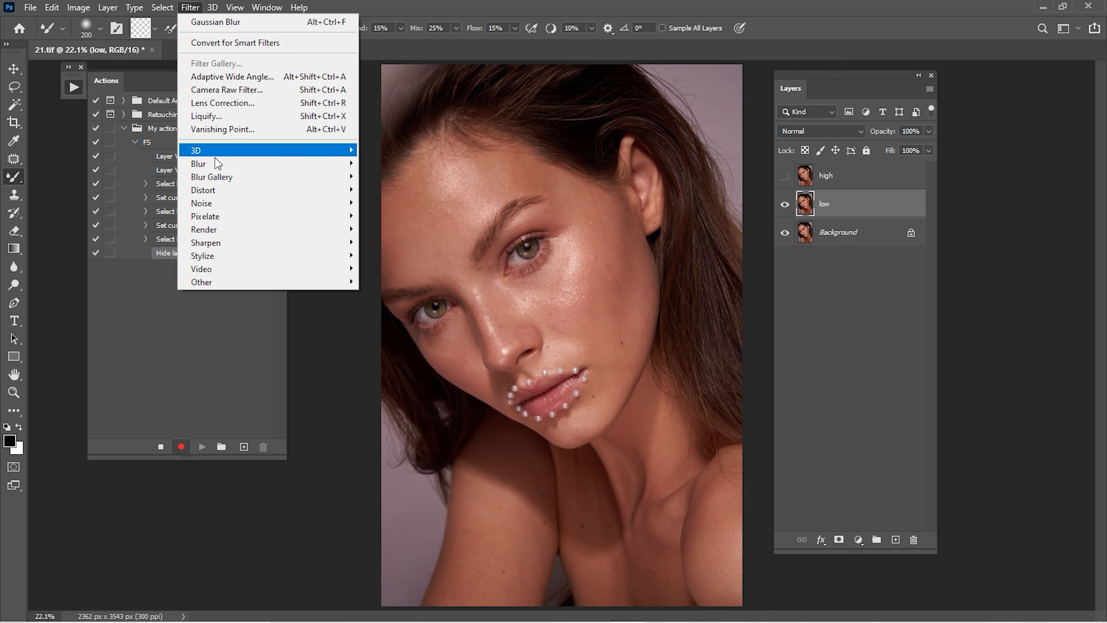
pyautogui.click(395, 215)
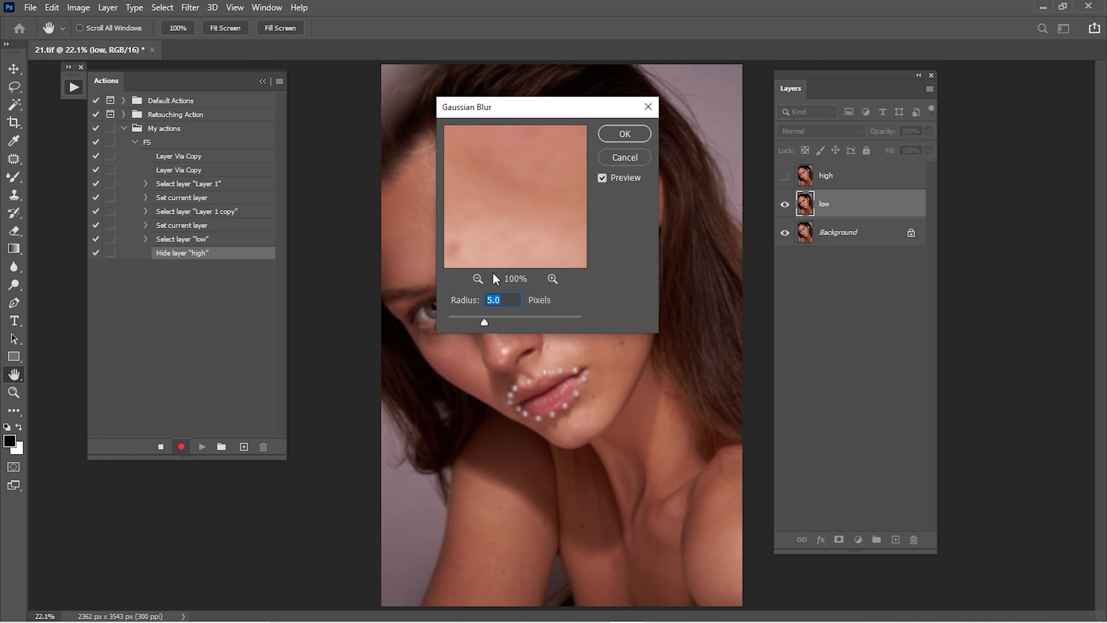
pyautogui.click(478, 278)
pyautogui.click(478, 278)
pyautogui.click(478, 278)
pyautogui.click(478, 278)
pyautogui.click(478, 278)
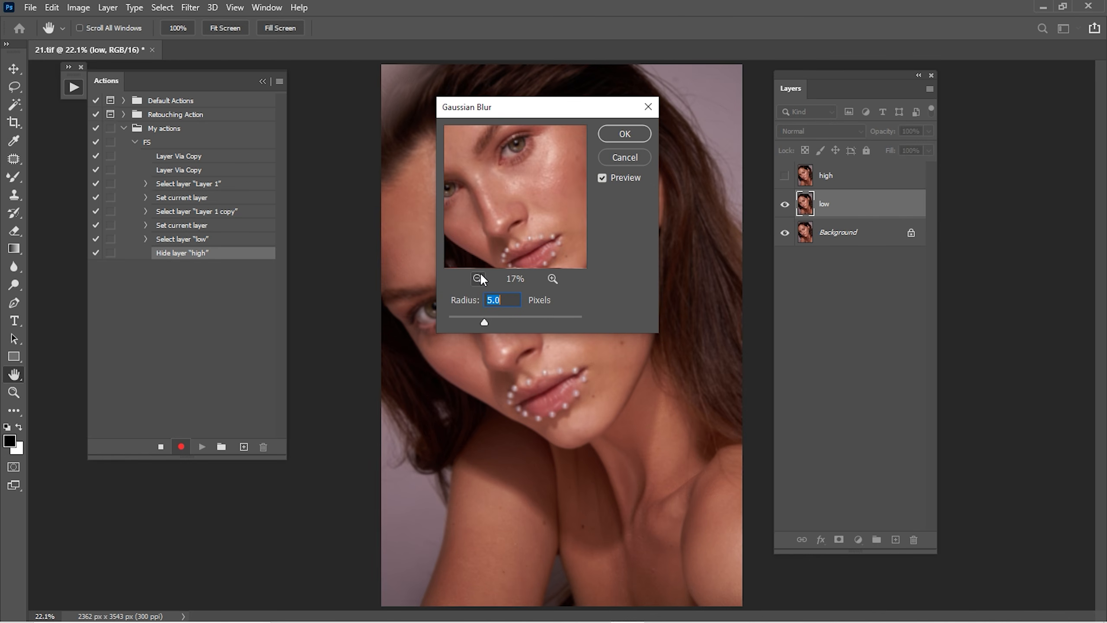
pyautogui.moveTo(536, 240)
pyautogui.mouseDown()
pyautogui.moveTo(573, 272)
pyautogui.moveTo(532, 259)
pyautogui.mouseUp()
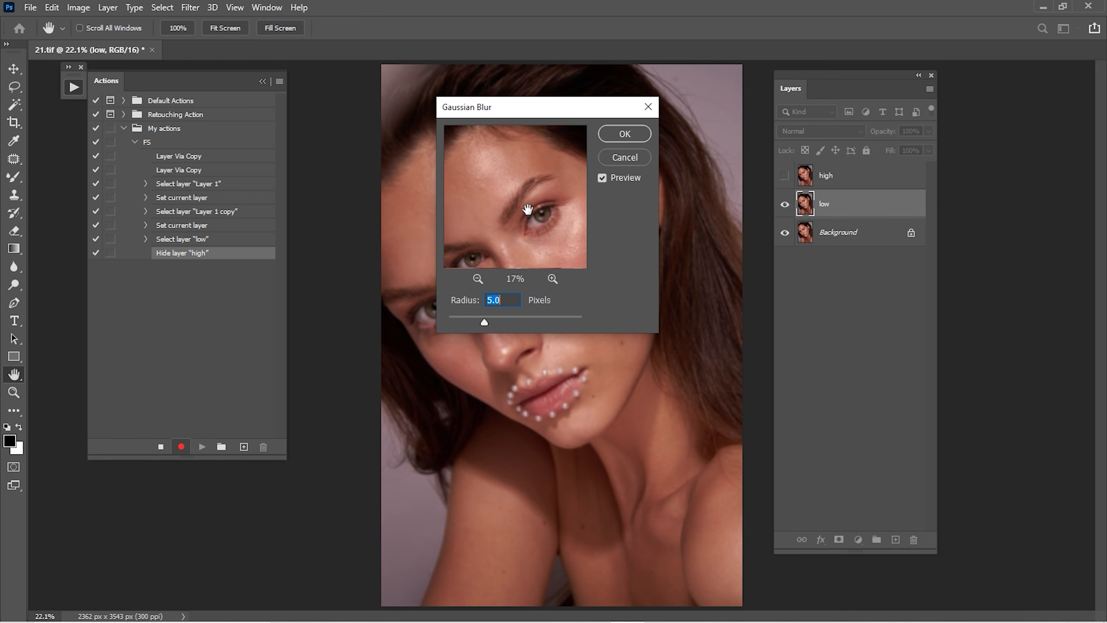
pyautogui.moveTo(528, 210); pyautogui.dragTo(540, 218)
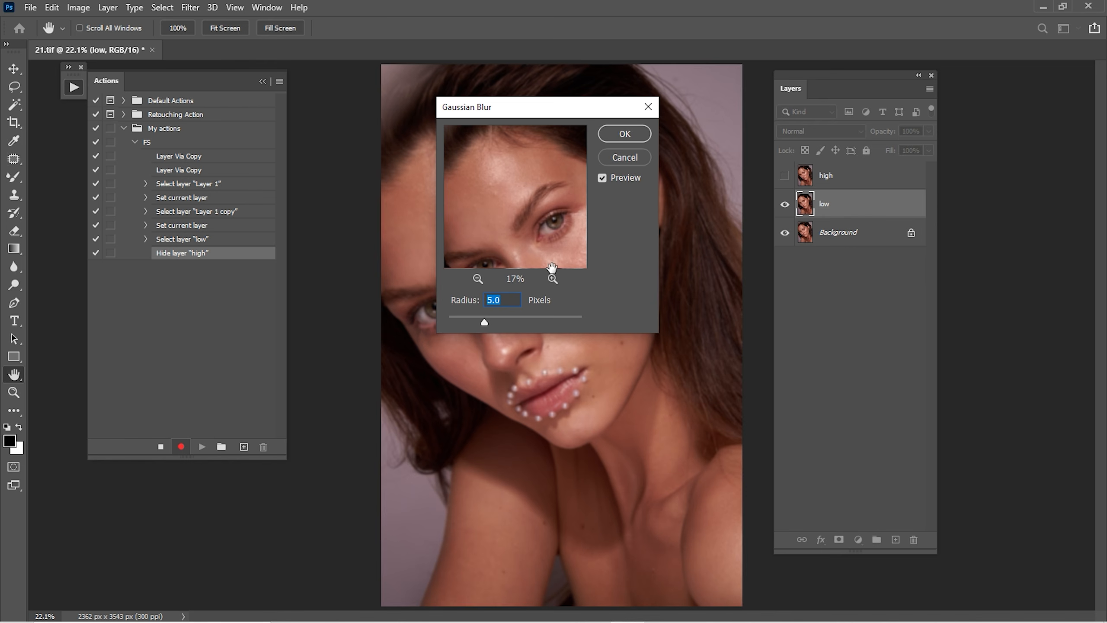
pyautogui.write('5')
pyautogui.press('Return')
# - Show the high layer, use Apply Image with layer low, Subtract, scale 2 and offset 128, and set its blend mode to Linear Light
pyautogui.click(784, 175)
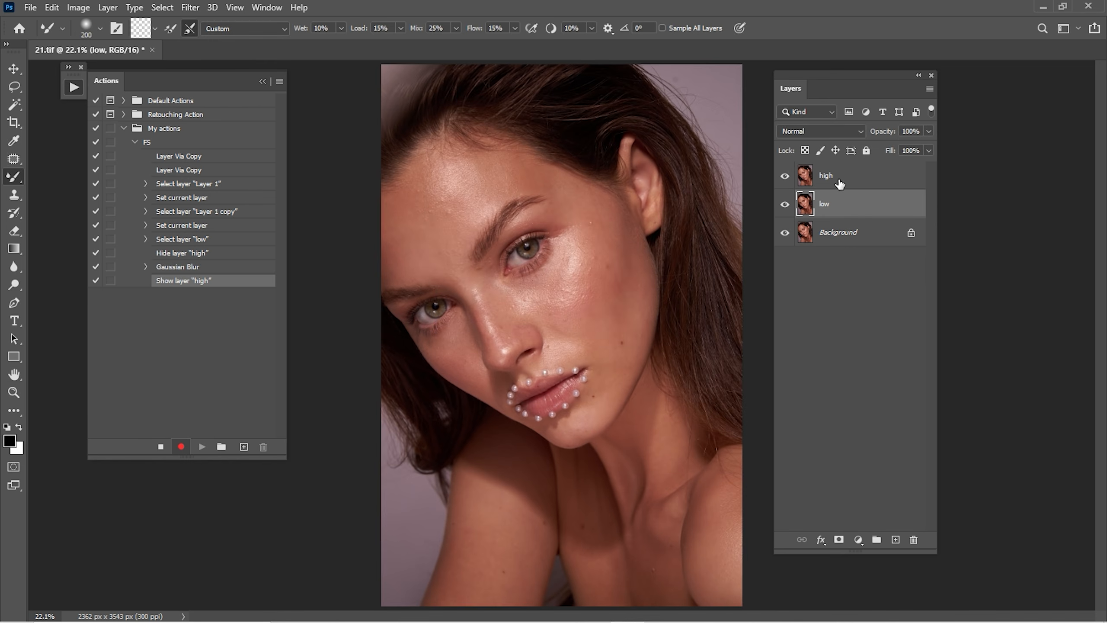
pyautogui.click(805, 175)
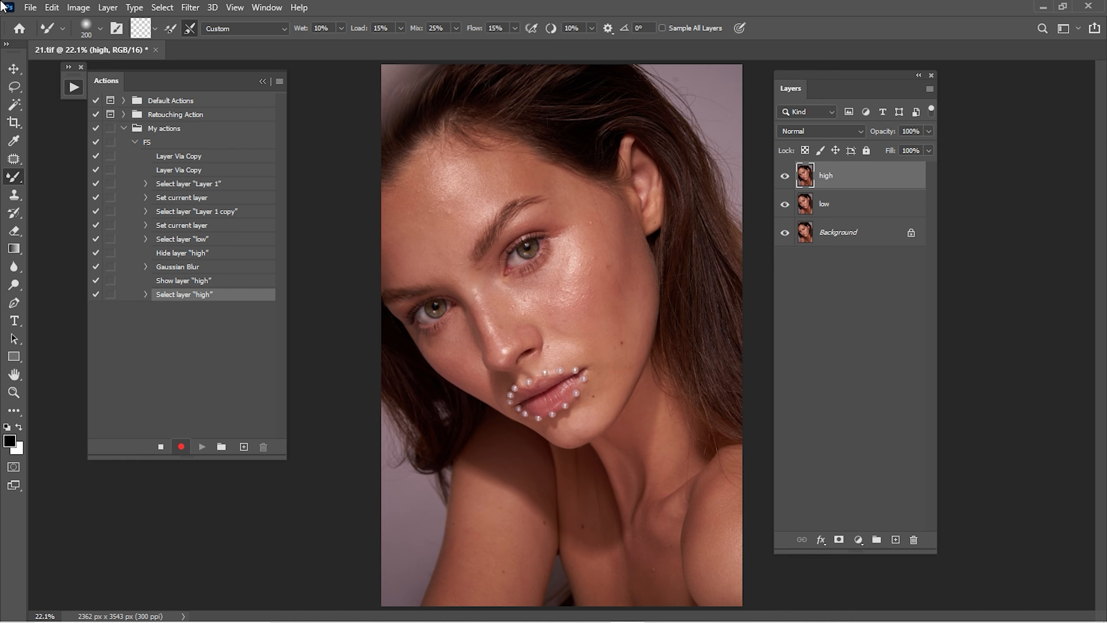
pyautogui.click(78, 7)
pyautogui.click(125, 210)
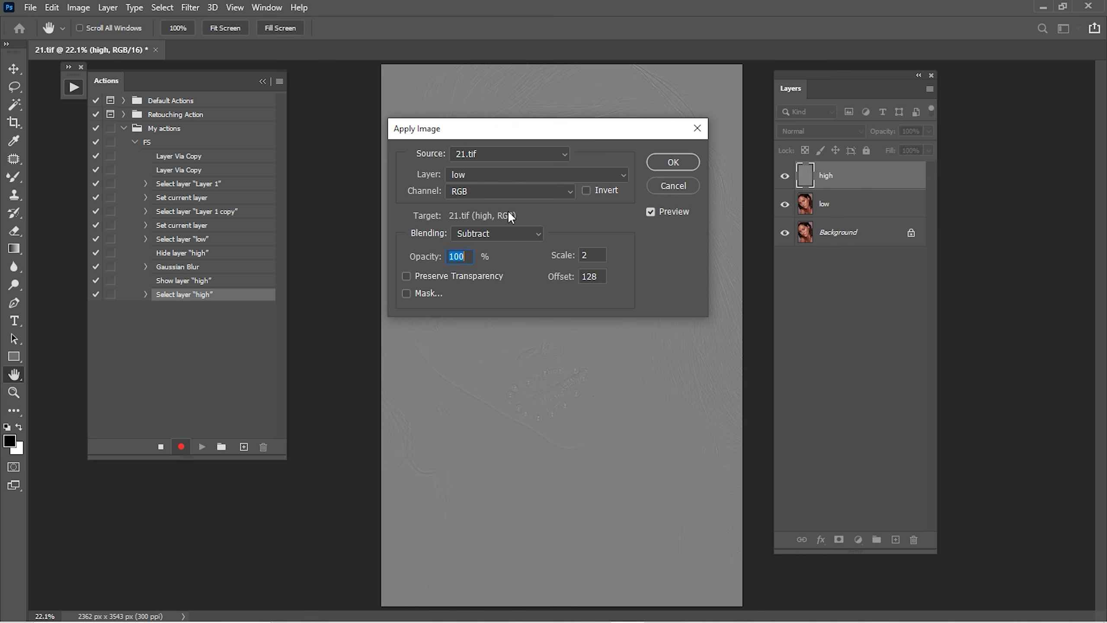
pyautogui.click(479, 174)
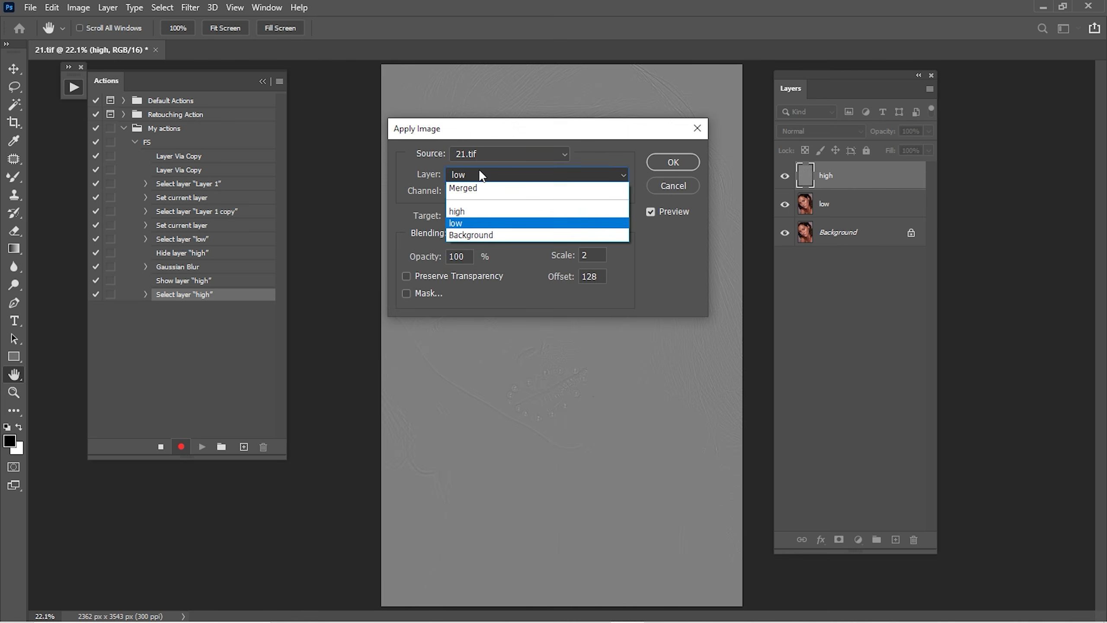
pyautogui.click(472, 221)
pyautogui.click(464, 235)
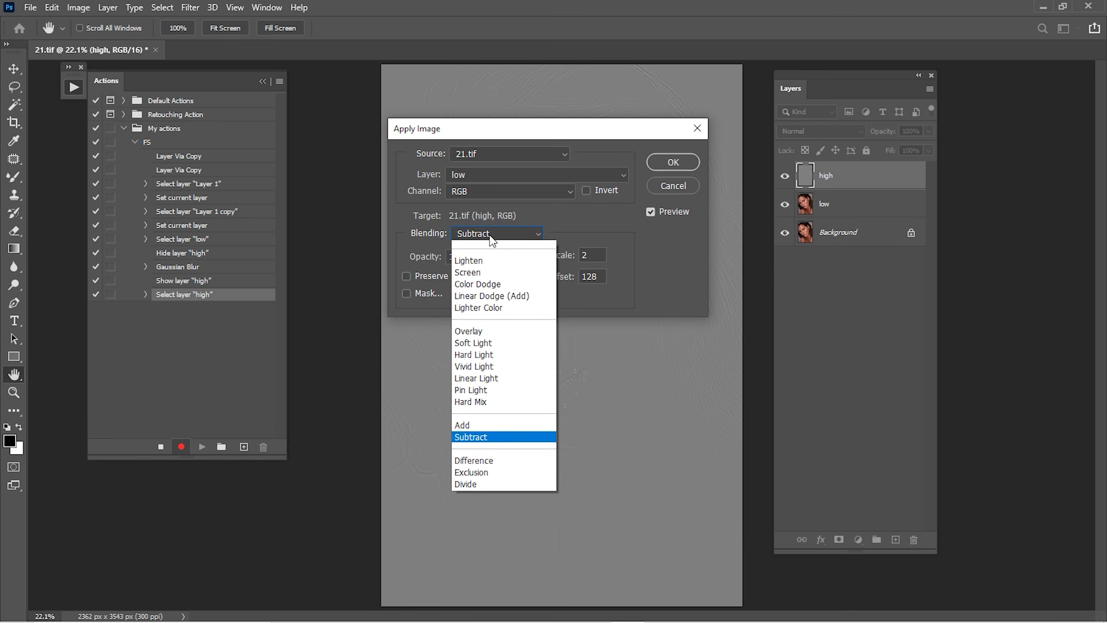
pyautogui.click(471, 517)
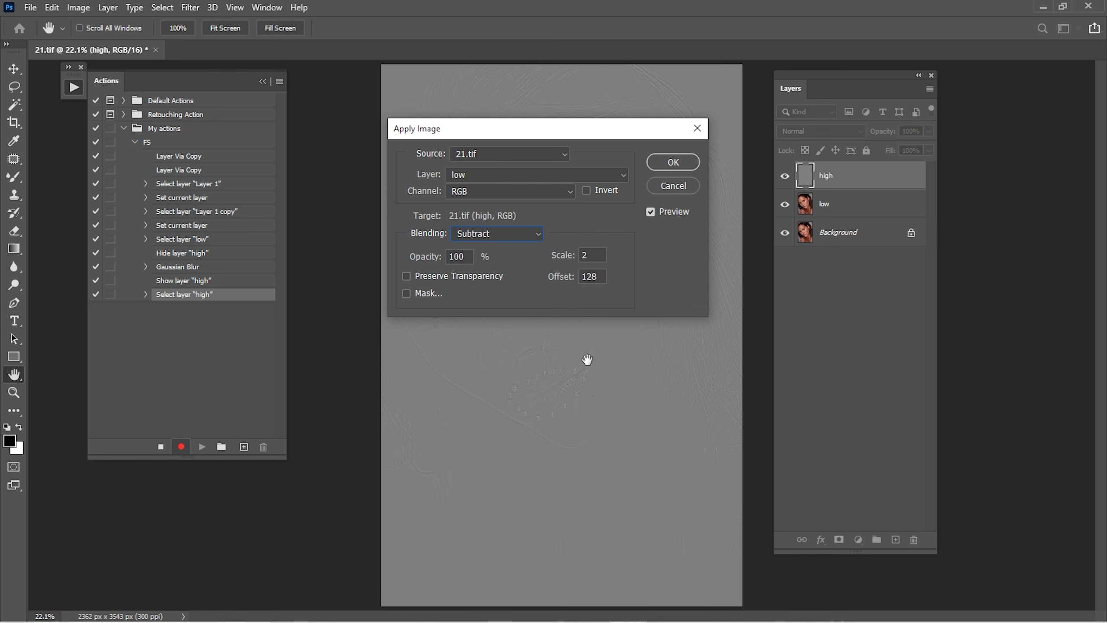
pyautogui.press('Tab')
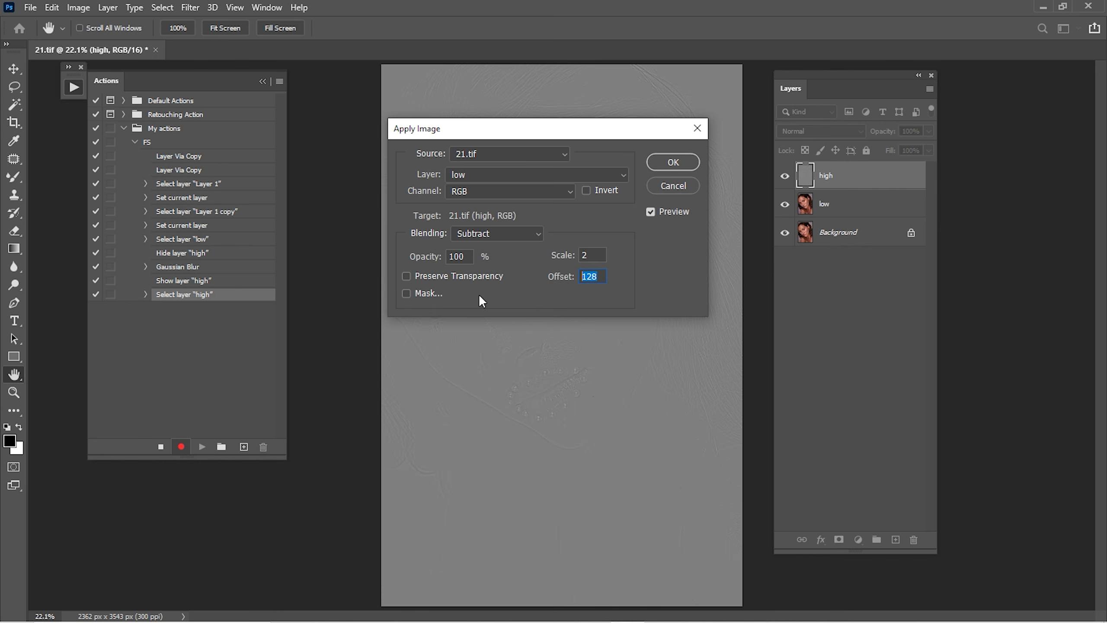
pyautogui.click(673, 161)
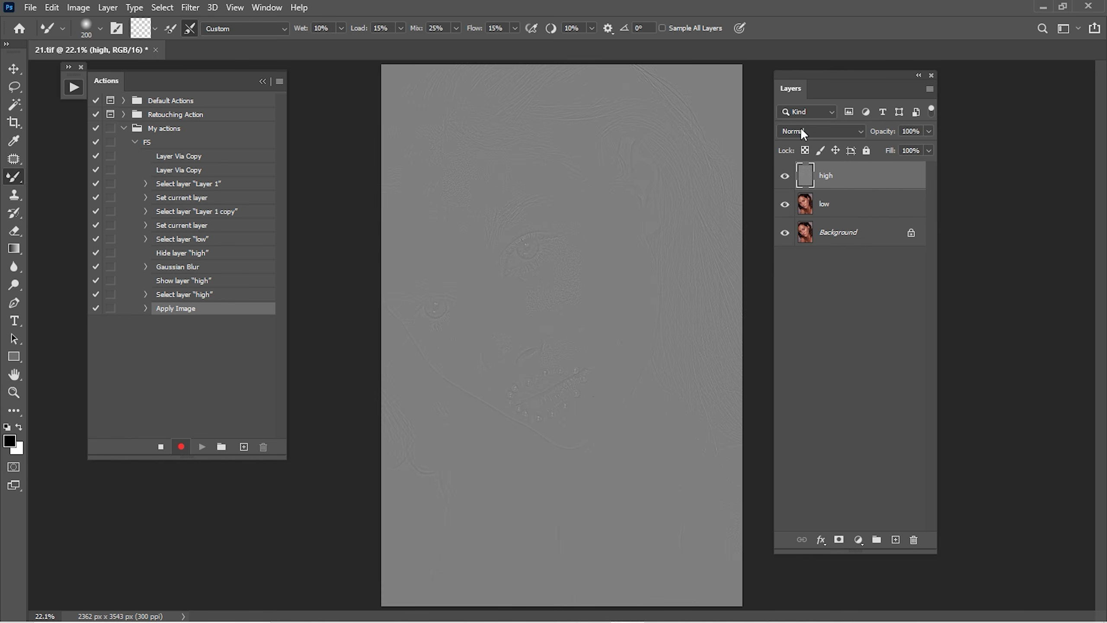
pyautogui.click(803, 131)
pyautogui.click(813, 345)
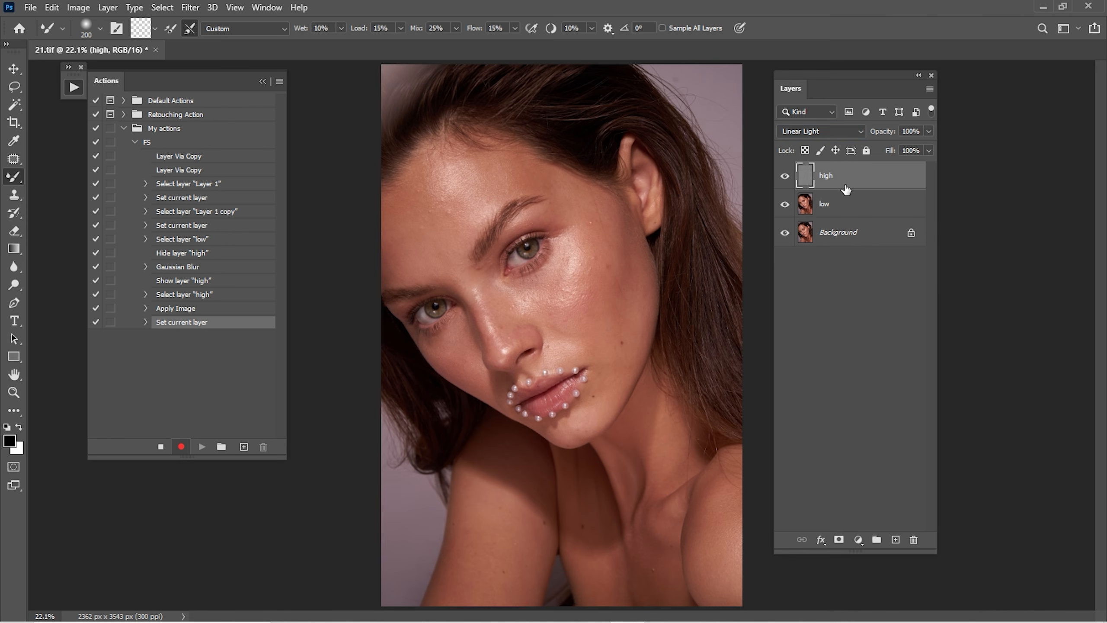
# - Duplicate the high layer as a clipping mask on the original and set the copy's blend mode to Normal
pyautogui.hotkey('ctrl', 'j')
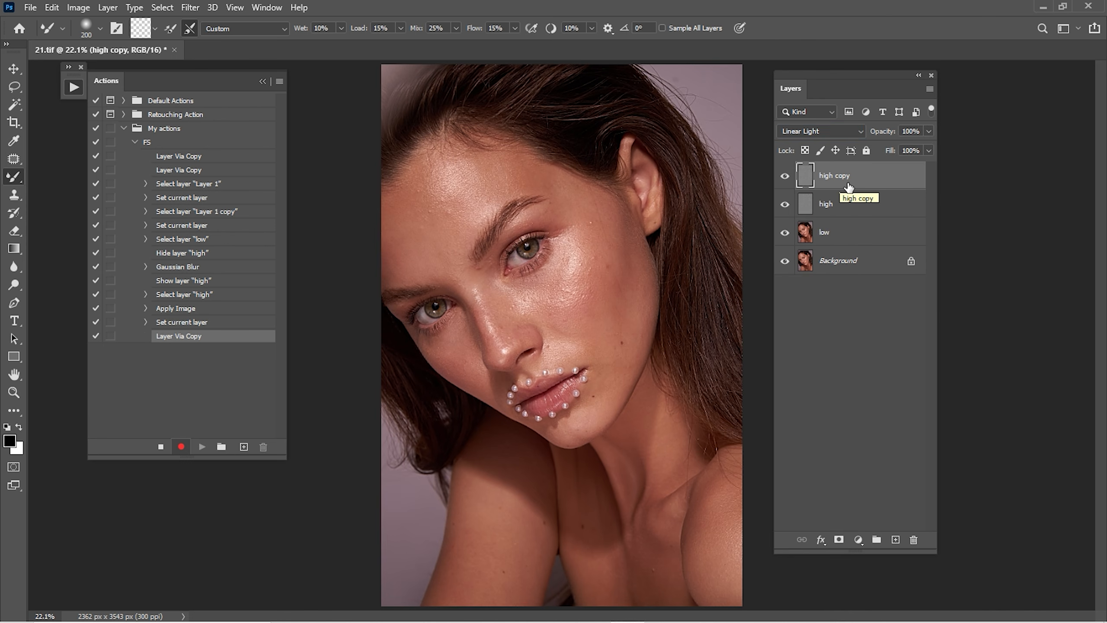
pyautogui.hotkey('ctrl', 'alt', 'g')
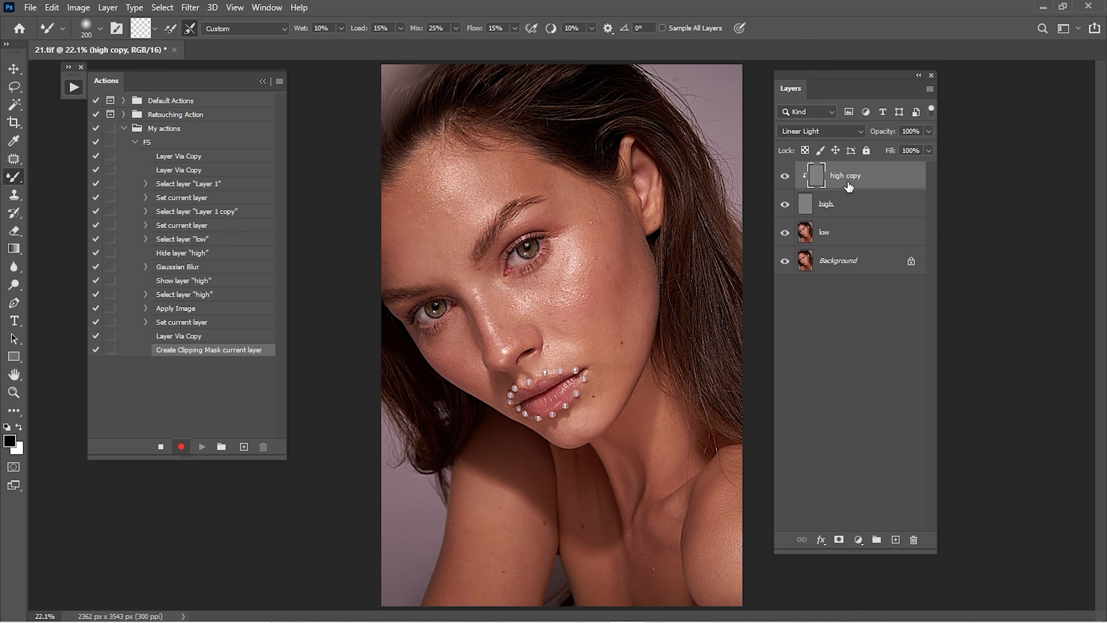
pyautogui.click(811, 132)
pyautogui.click(805, 146)
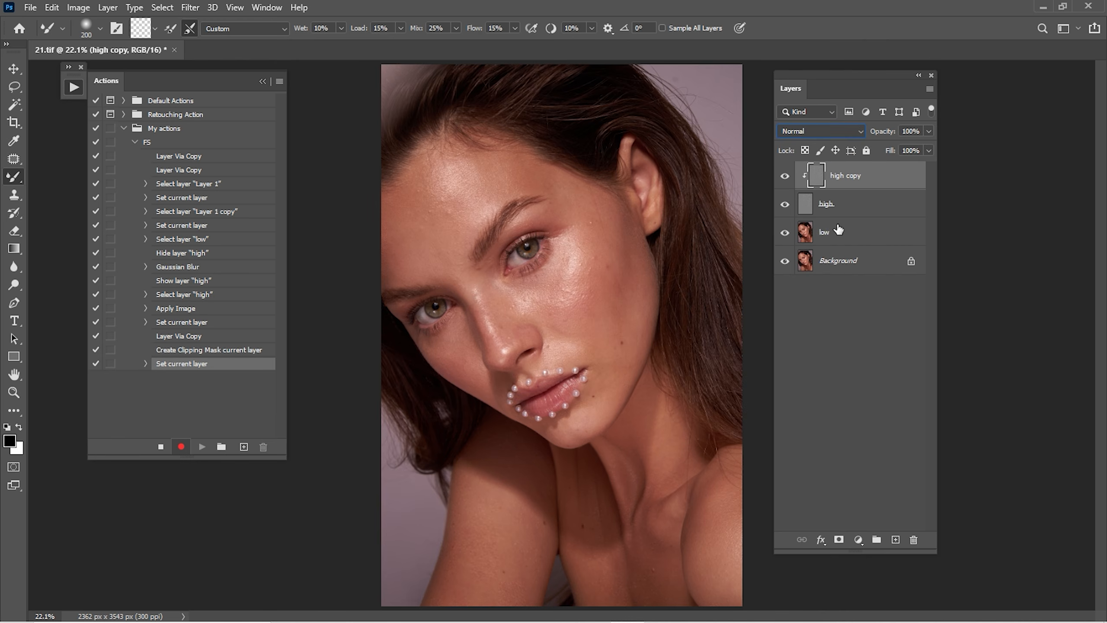
# - Duplicate the low layer and clip the copy to the original low layer
pyautogui.click(841, 243)
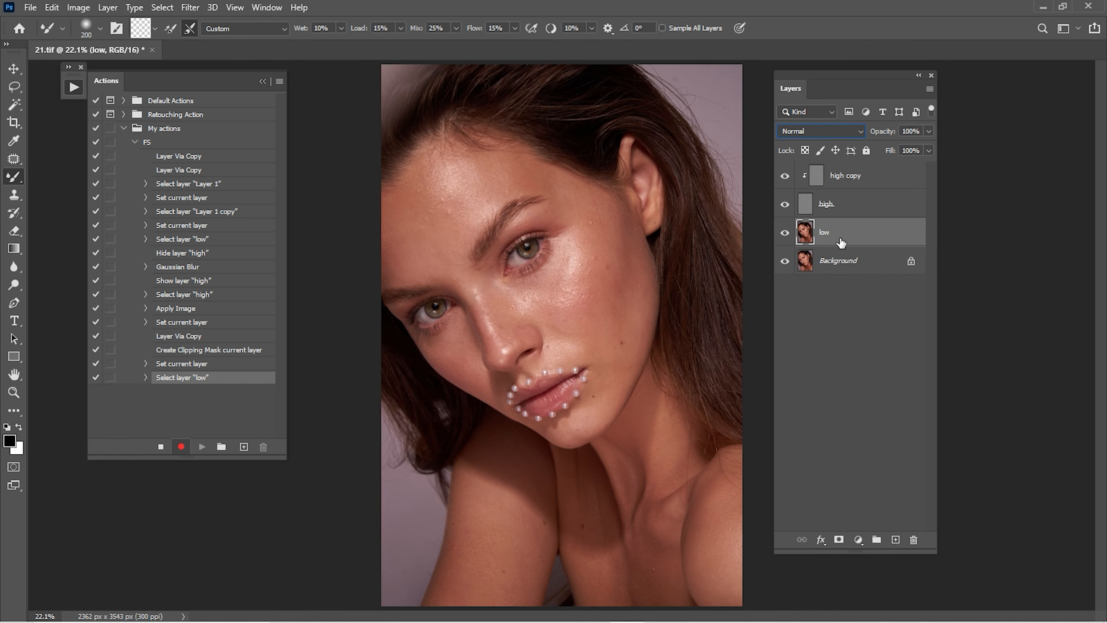
pyautogui.hotkey('ctrl', 'j')
pyautogui.keyDown('alt'); pyautogui.click(840, 252); pyautogui.keyUp('alt')
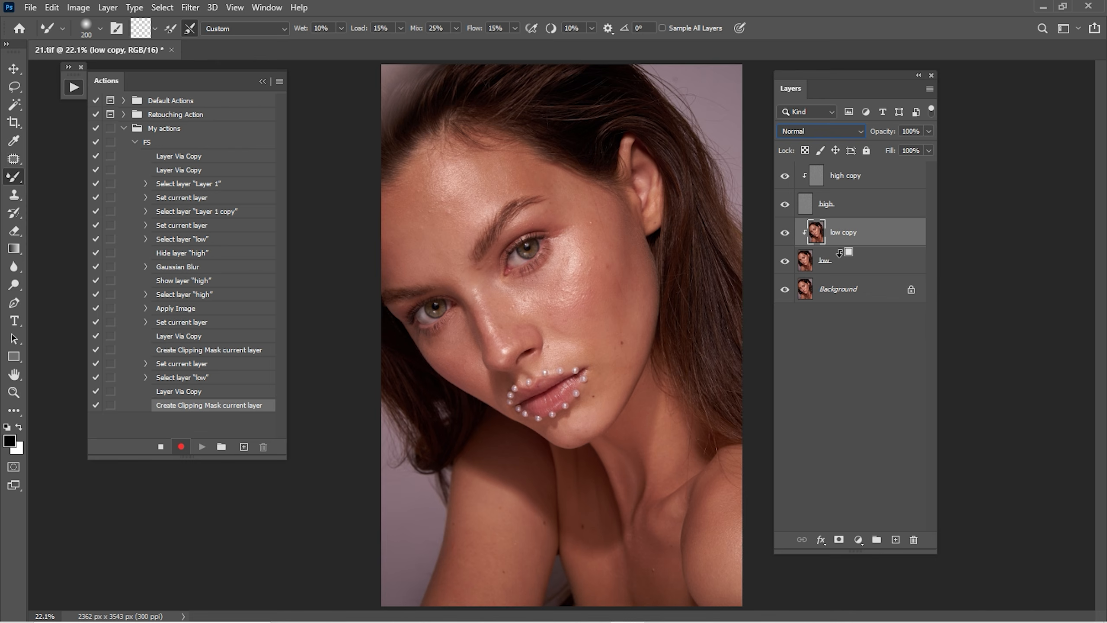
# - Group the four high and low layers above the Background and name the group FS
pyautogui.click(864, 262)
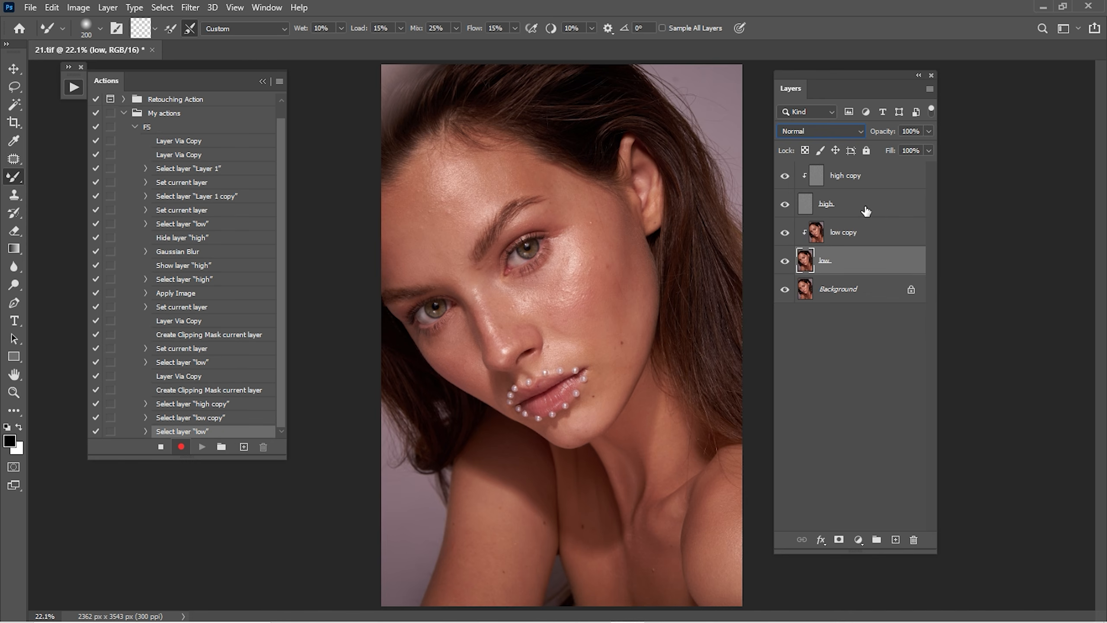
pyautogui.keyDown('shift'); pyautogui.click(863, 185); pyautogui.keyUp('shift')
pyautogui.hotkey('ctrl', 'g')
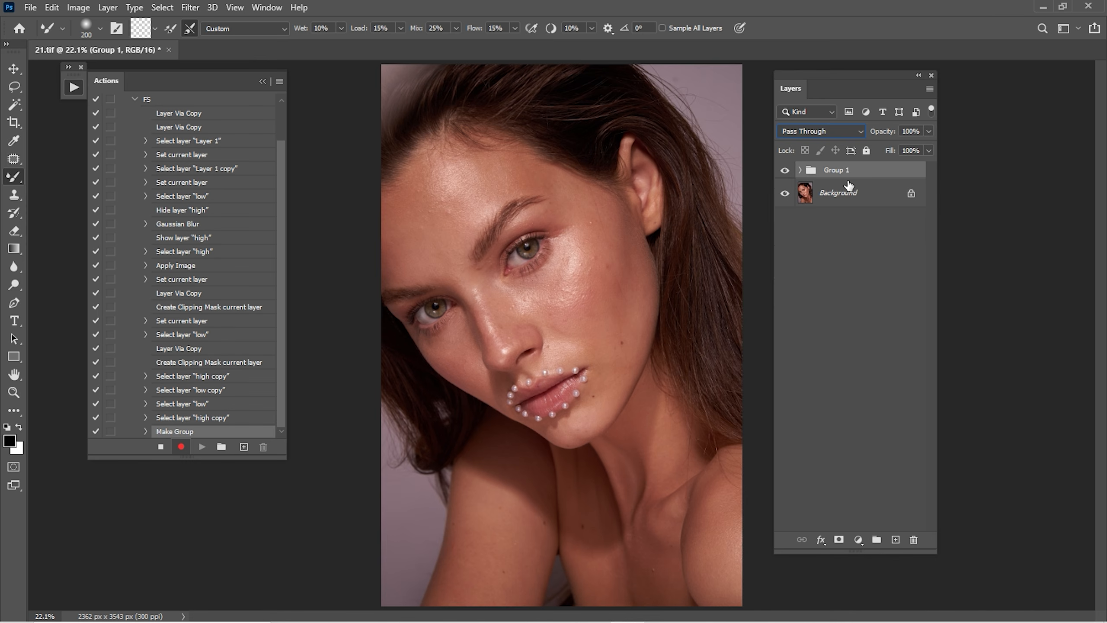
pyautogui.doubleClick(844, 175)
pyautogui.write('FS')
pyautogui.press('Return')
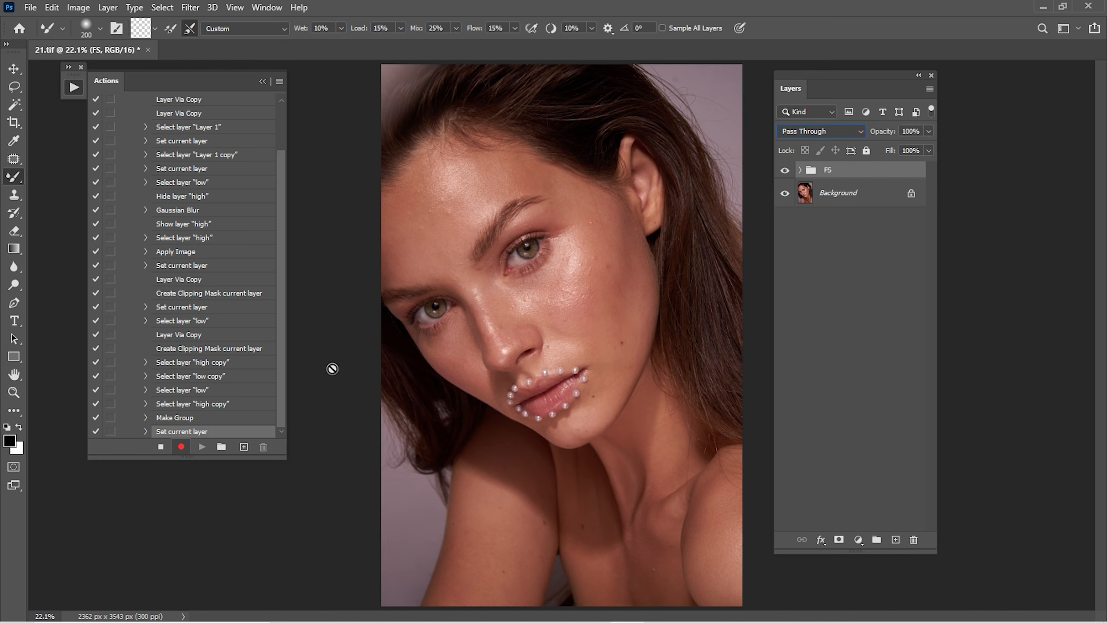
# - Stop recording the FS action and collapse its list of recorded commands
pyautogui.click(165, 448)
pyautogui.scroll(2, 201, 251)
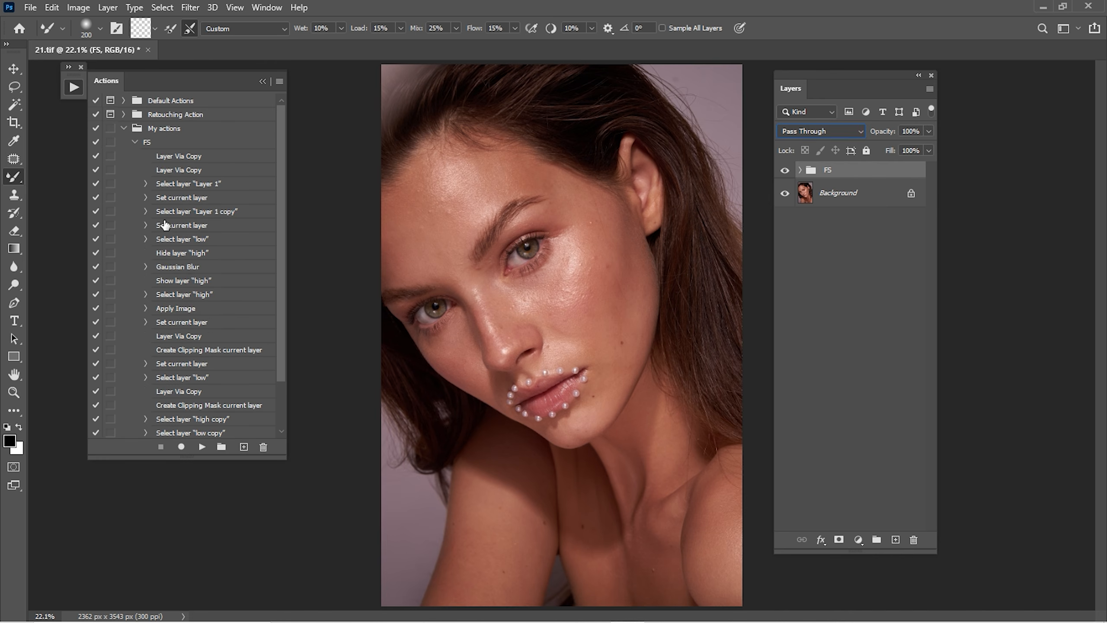
pyautogui.click(134, 142)
pyautogui.click(154, 147)
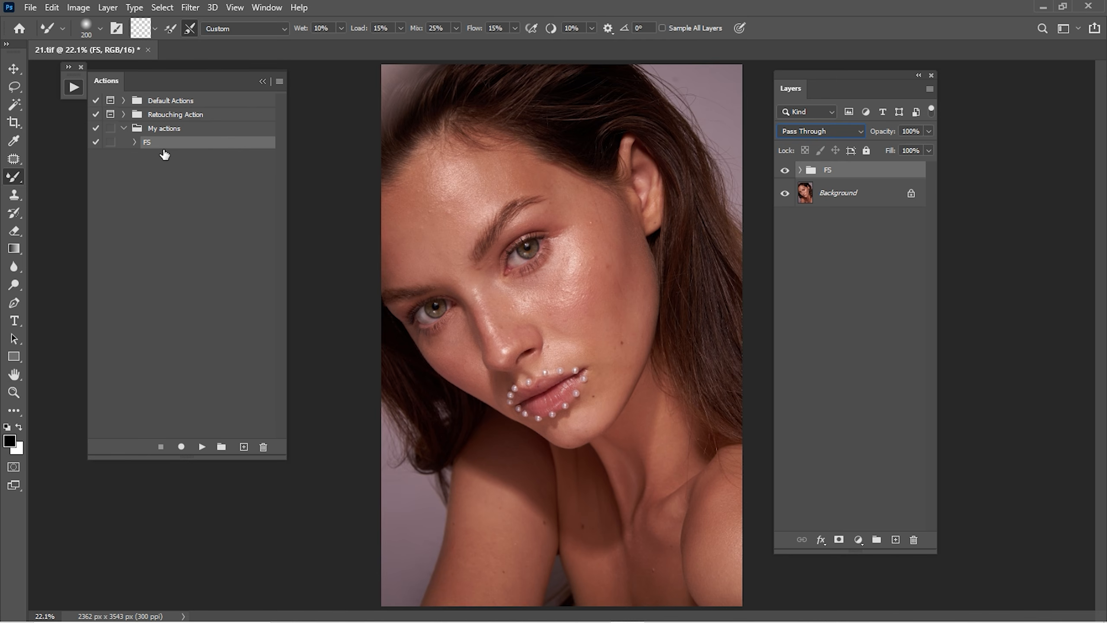
# - Delete the existing FS layer group and play the FS action to rebuild it above the Background
pyautogui.click(159, 158)
pyautogui.click(156, 144)
pyautogui.press('Delete')
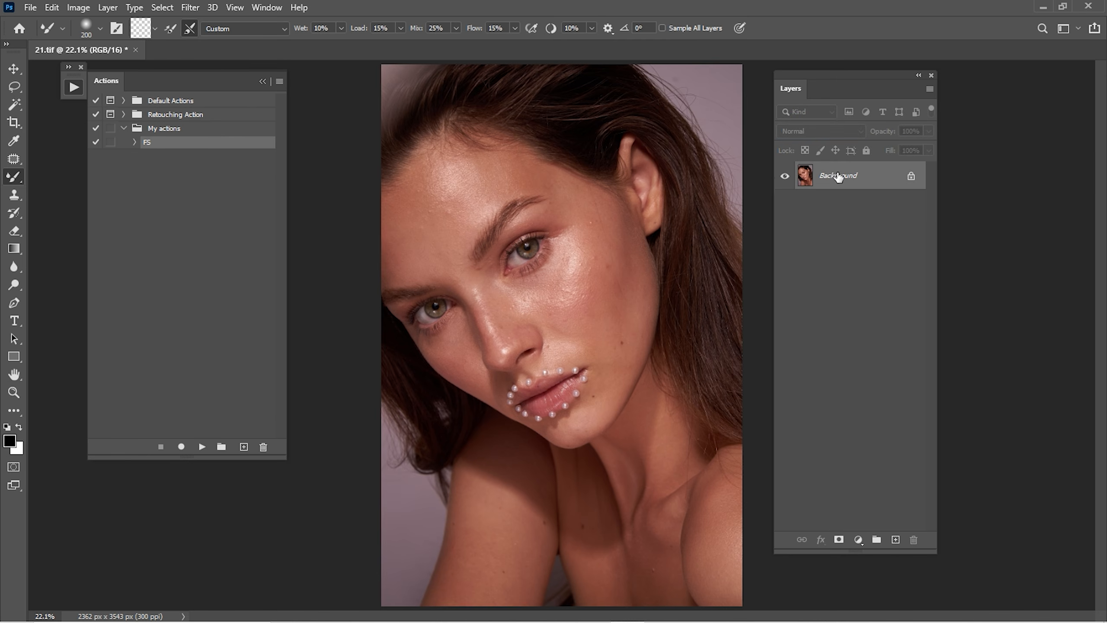
pyautogui.click(201, 445)
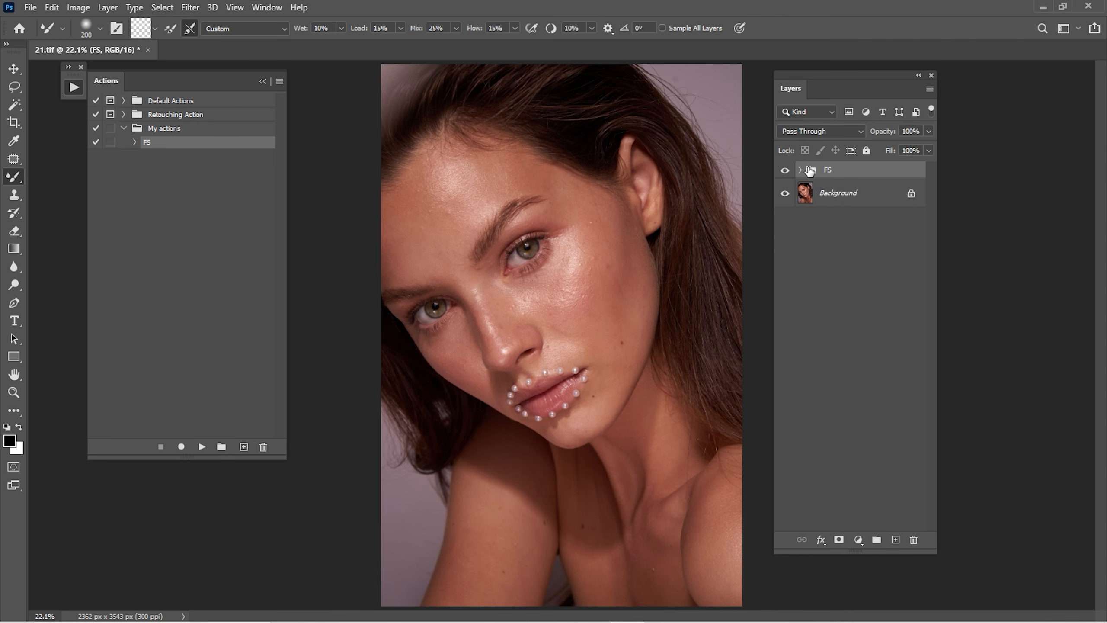
# - Expand the FS group, hide the high layer, make low copy the active layer and collapse the Actions panel
pyautogui.click(784, 221)
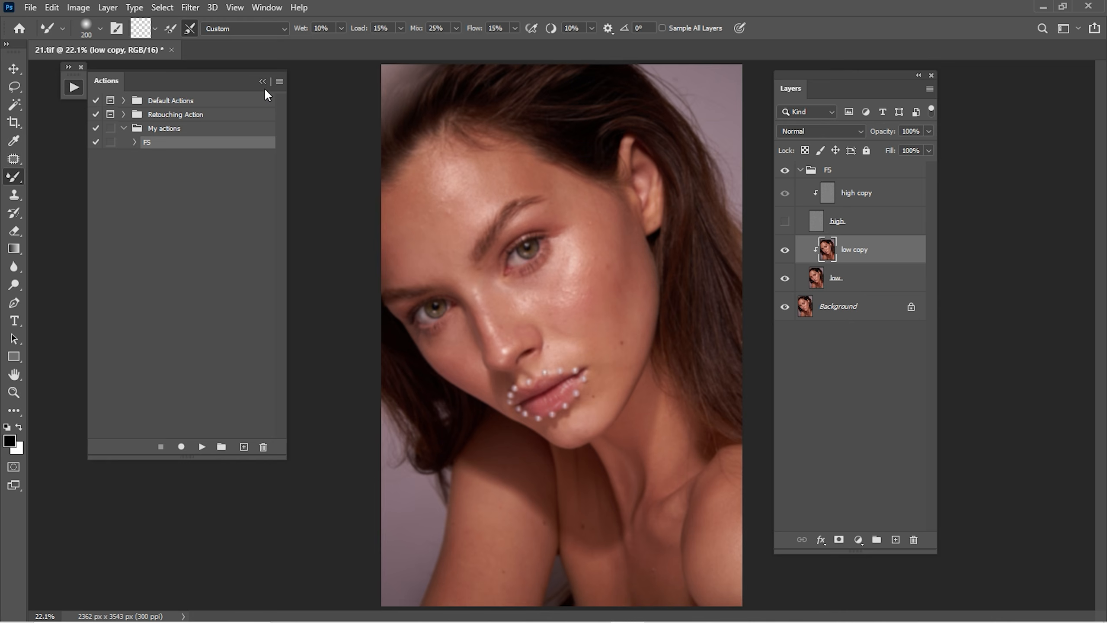
pyautogui.click(262, 81)
# - Inspect the blurred skin tones of the low copy layer across the face, toggling the high layer's visibility to compare
pyautogui.press('z')
pyautogui.moveTo(551, 356); pyautogui.dragTo(598, 364)
pyautogui.press('b')
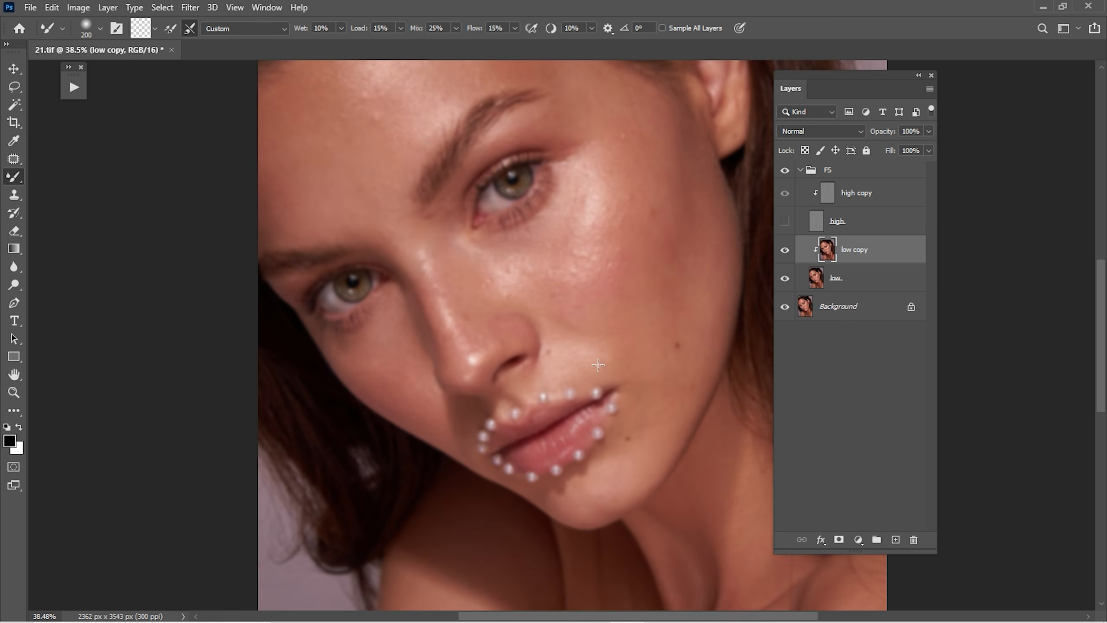
pyautogui.hotkey('ctrl', '0')
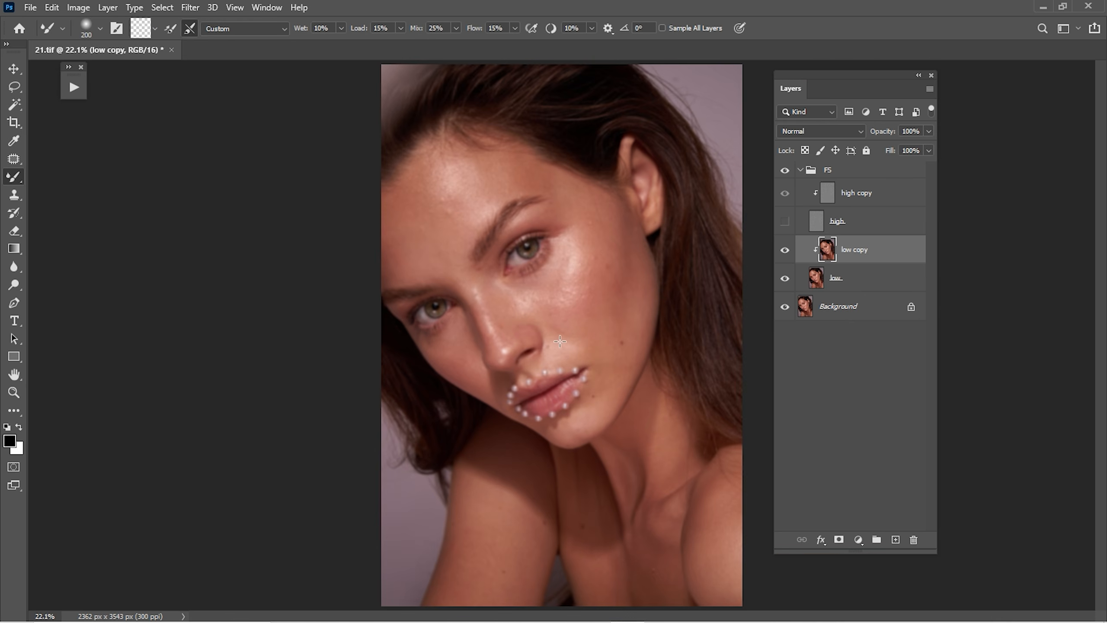
pyautogui.press('z')
pyautogui.moveTo(560, 341); pyautogui.dragTo(579, 349)
pyautogui.press('b')
pyautogui.hotkey('ctrl', '0')
pyautogui.press('z')
pyautogui.moveTo(476, 200)
pyautogui.mouseDown()
pyautogui.moveTo(490, 203)
pyautogui.moveTo(482, 228)
pyautogui.mouseUp()
pyautogui.press('b')
pyautogui.press('z')
pyautogui.press('b')
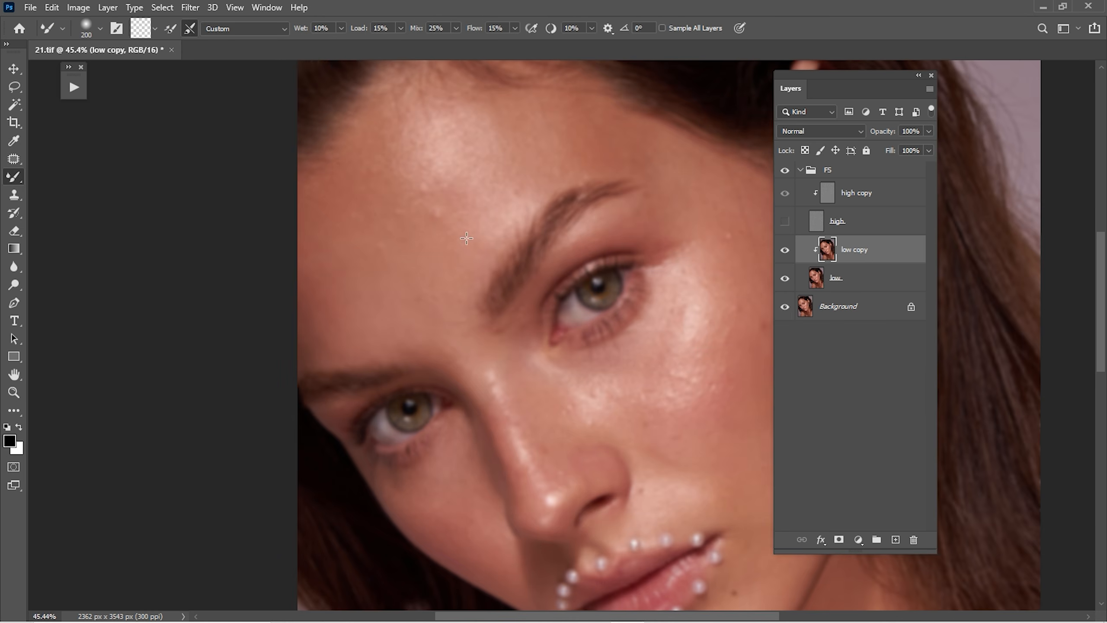
pyautogui.press('z')
pyautogui.moveTo(582, 263); pyautogui.dragTo(559, 276)
pyautogui.press('b')
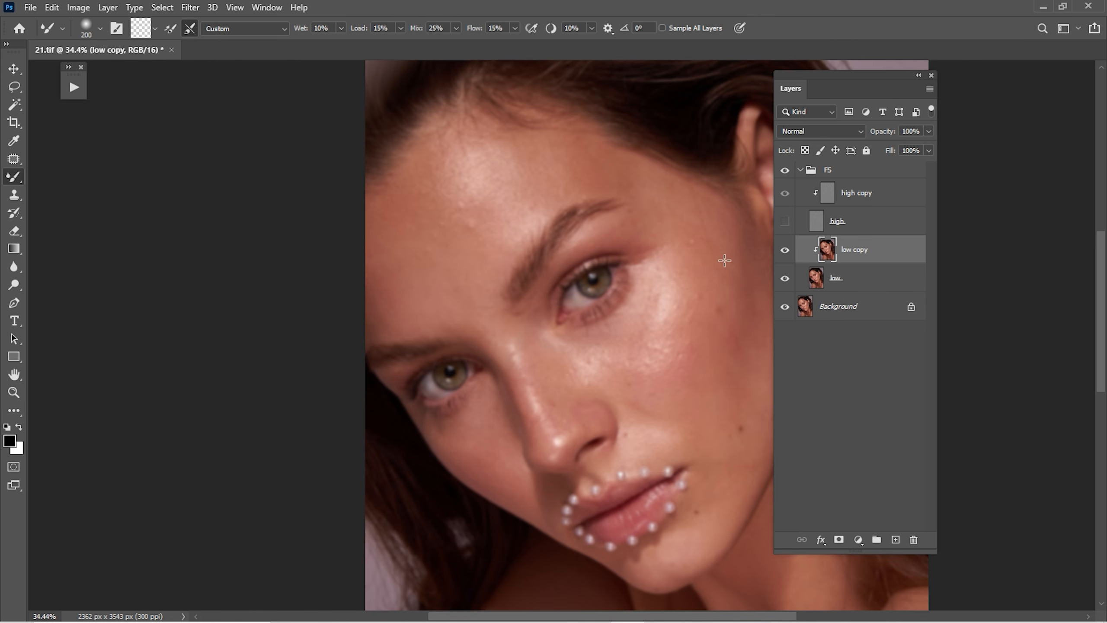
pyautogui.click(784, 221)
pyautogui.click(784, 221)
# - Select the Mixer Brush tool for retouching the low copy layer
pyautogui.rightClick(20, 177)
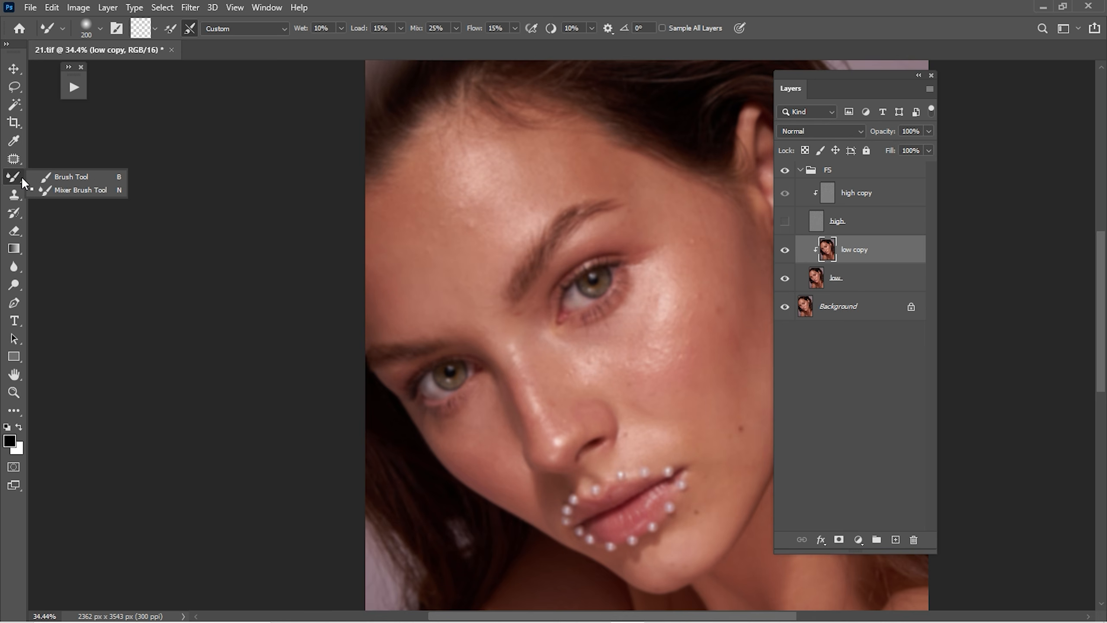
pyautogui.click(46, 188)
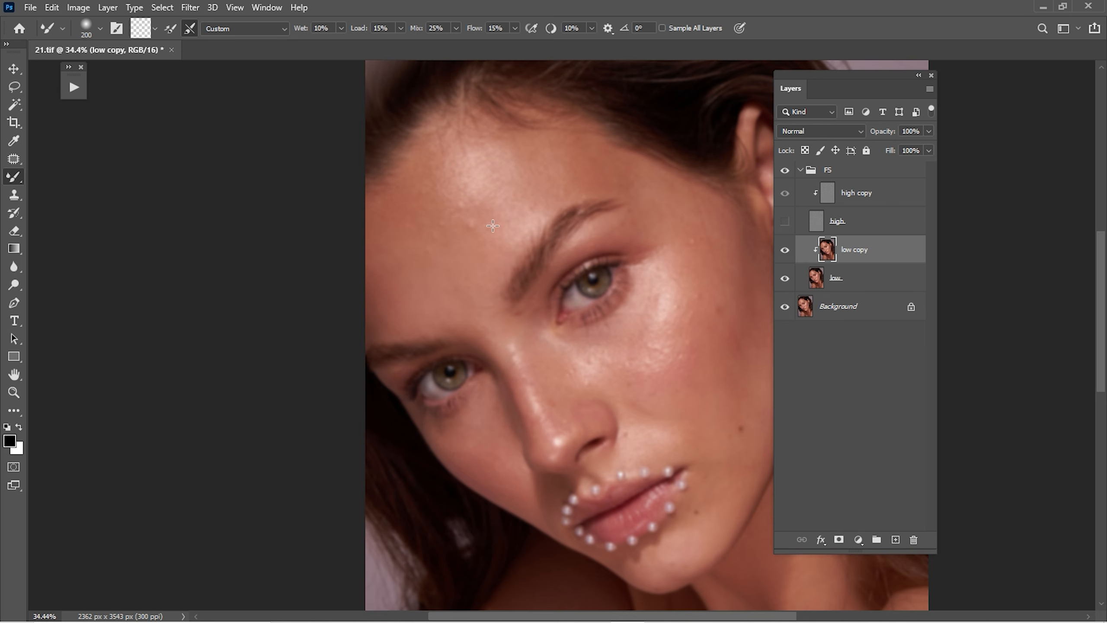
pyautogui.rightClick(17, 187)
pyautogui.click(40, 192)
pyautogui.rightClick(20, 175)
pyautogui.click(53, 191)
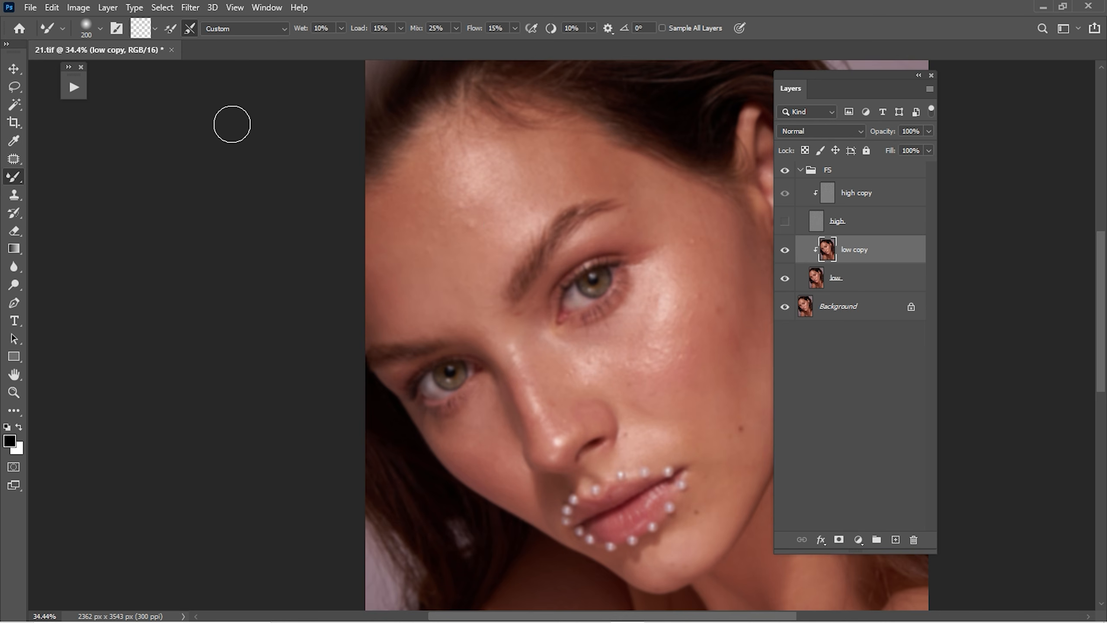
# - Review the Mixer Brush settings for wet, load, mix and smoothing, and try out different brush sizes
pyautogui.click(302, 34)
pyautogui.click(370, 31)
pyautogui.click(420, 30)
pyautogui.click(592, 28)
pyautogui.click(592, 27)
pyautogui.press('Return')
pyautogui.press('[')
pyautogui.press('[')
pyautogui.press('[')
pyautogui.press('[')
pyautogui.press('[')
pyautogui.press('[')
pyautogui.press(']')
pyautogui.press(']')
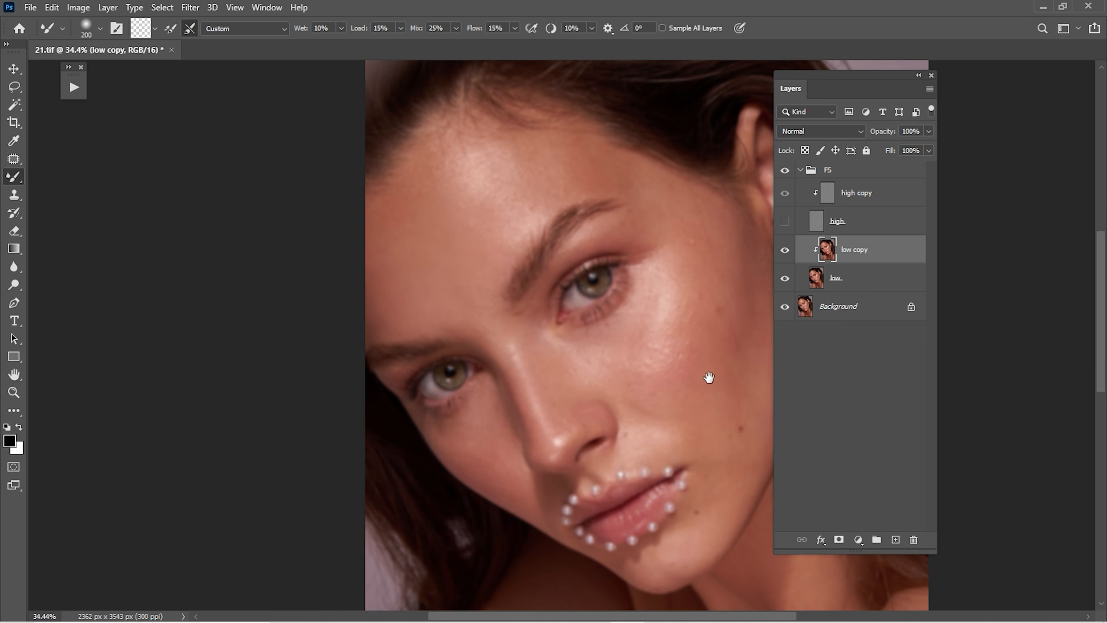
# - Blend the uneven highlights and shadows on the forehead, cheek and chin with the Mixer Brush, reducing its size to 175
pyautogui.moveTo(709, 377); pyautogui.dragTo(627, 325)
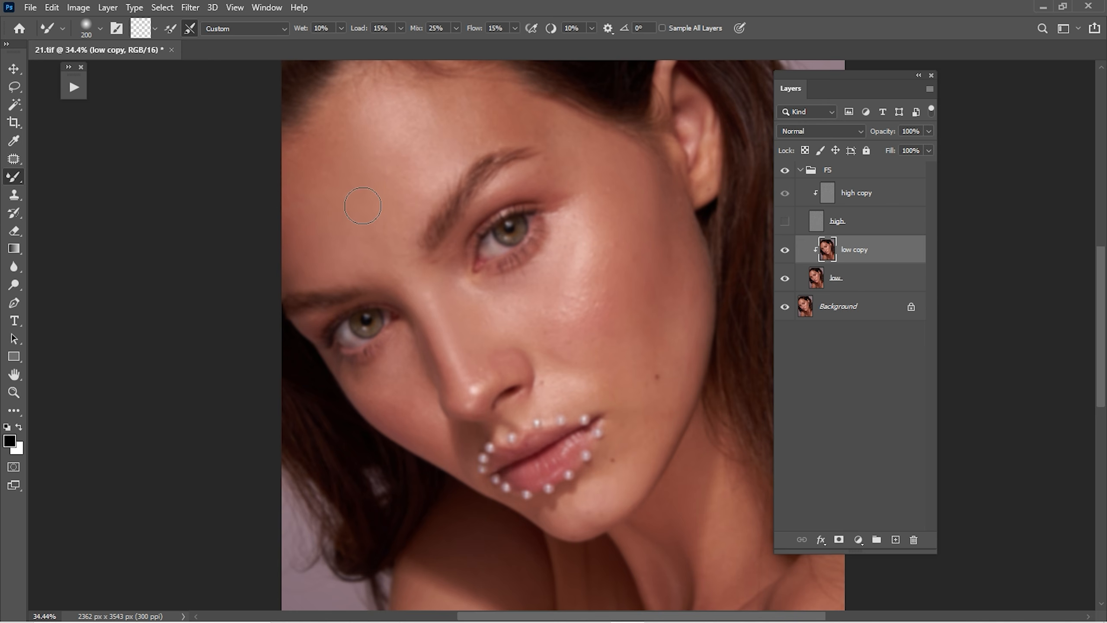
pyautogui.moveTo(392, 124)
pyautogui.mouseDown()
pyautogui.moveTo(437, 151)
pyautogui.moveTo(391, 150)
pyautogui.moveTo(388, 135)
pyautogui.moveTo(415, 158)
pyautogui.moveTo(458, 170)
pyautogui.moveTo(464, 105)
pyautogui.mouseUp()
pyautogui.moveTo(600, 191)
pyautogui.mouseDown()
pyautogui.moveTo(604, 293)
pyautogui.moveTo(633, 276)
pyautogui.mouseUp()
pyautogui.press('[')
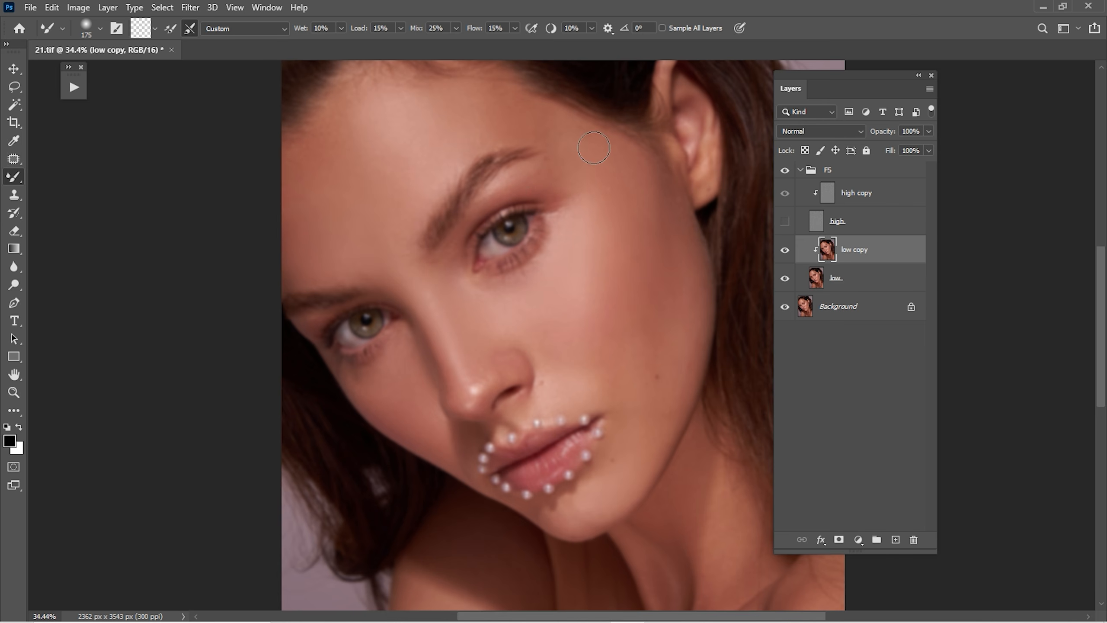
pyautogui.moveTo(637, 501); pyautogui.dragTo(652, 450)
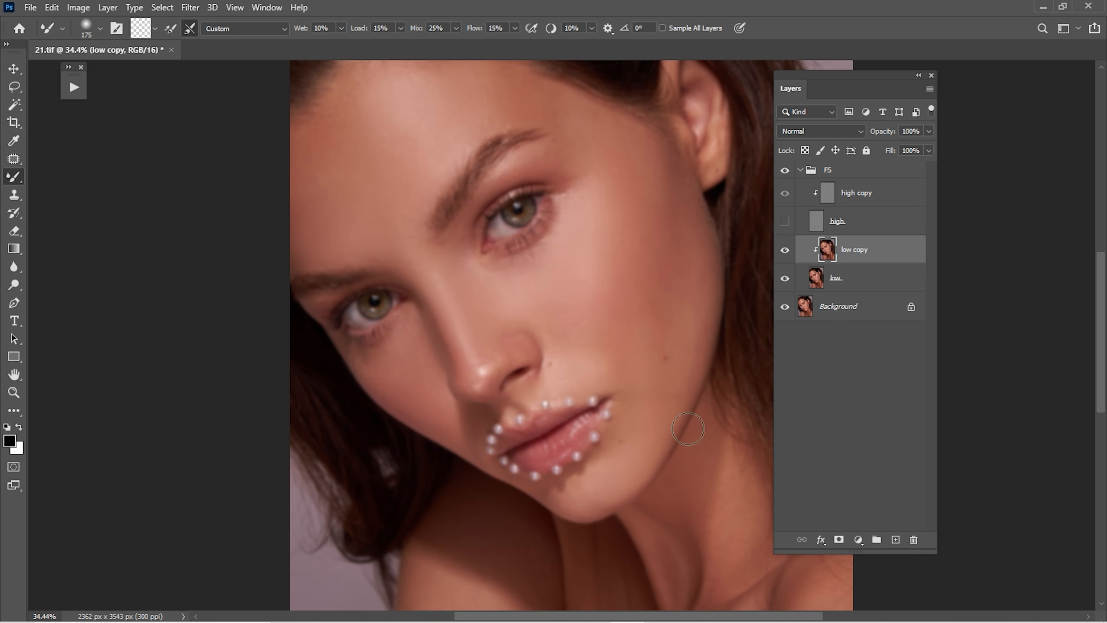
# - Show the high layer again and compare the portrait with the low copy layer switched off and on
pyautogui.click(785, 221)
pyautogui.click(786, 251)
pyautogui.click(785, 251)
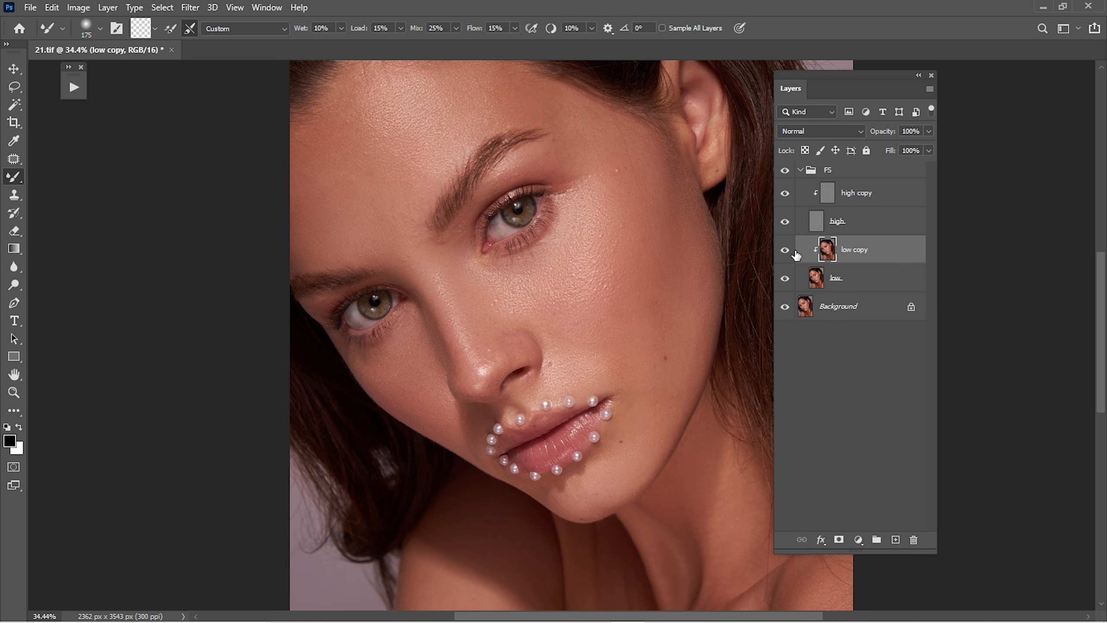
pyautogui.press('z')
pyautogui.moveTo(707, 311); pyautogui.dragTo(688, 328)
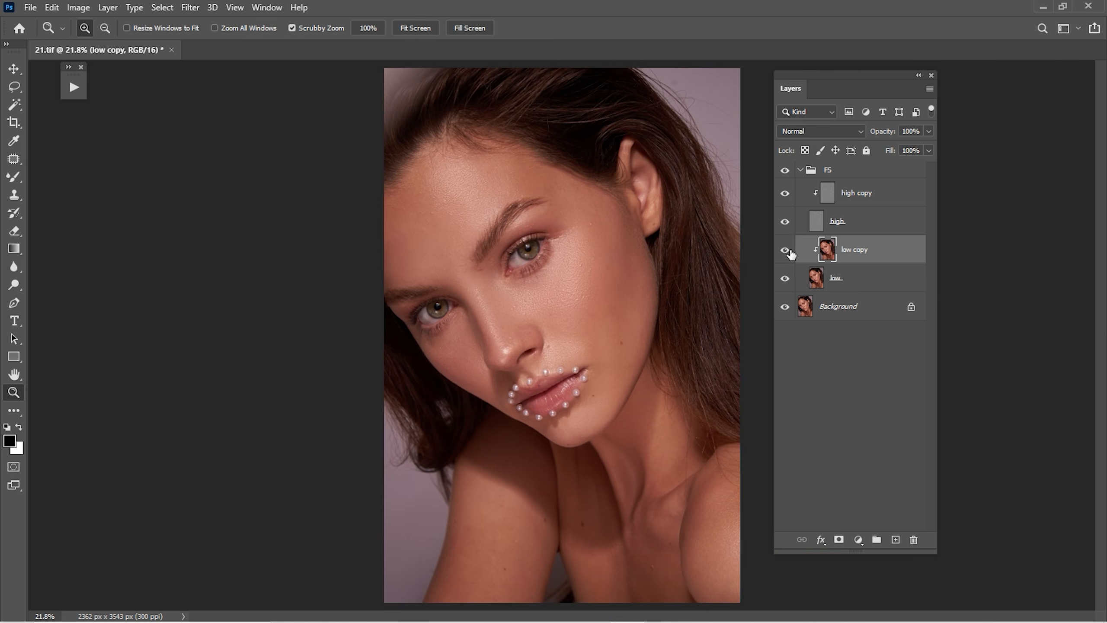
pyautogui.click(785, 251)
pyautogui.click(786, 251)
pyautogui.click(785, 251)
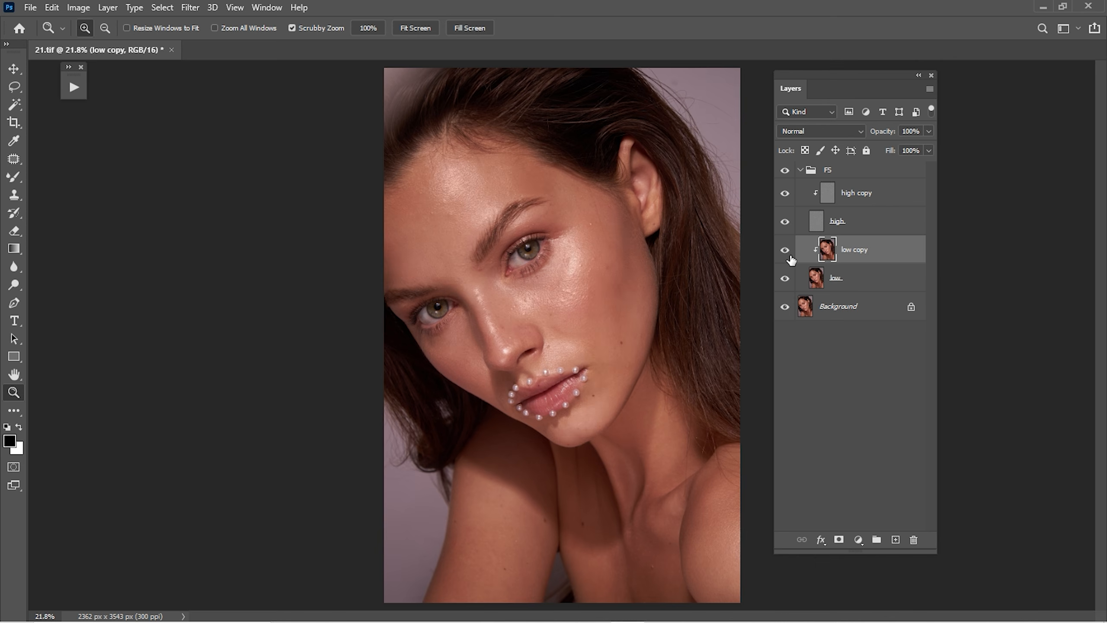
pyautogui.click(789, 258)
pyautogui.click(791, 257)
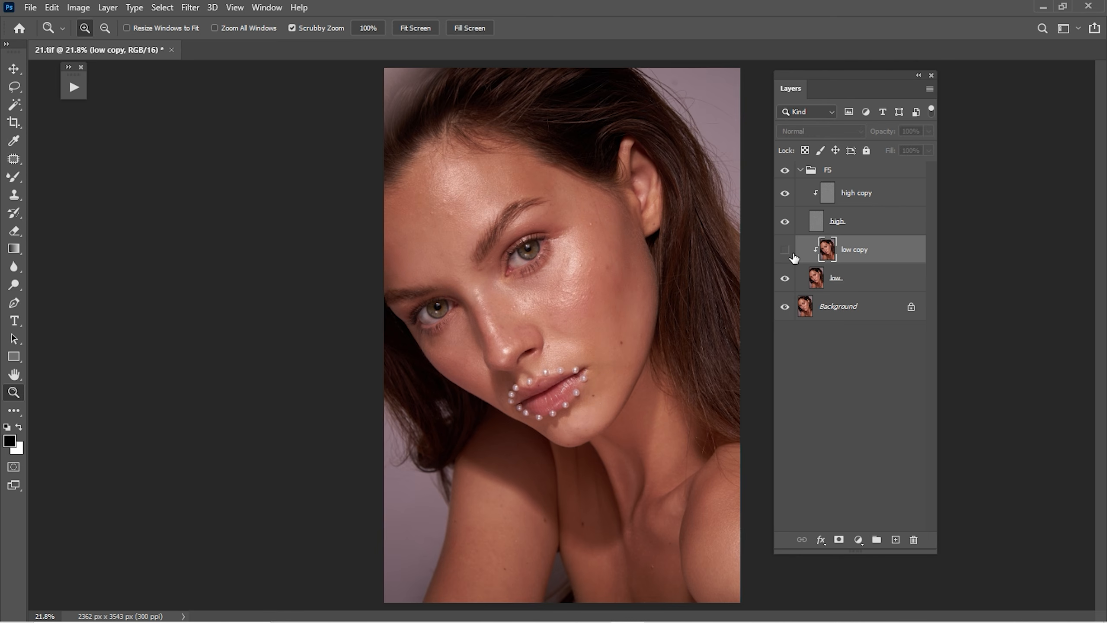
pyautogui.click(791, 257)
pyautogui.click(792, 257)
pyautogui.click(791, 257)
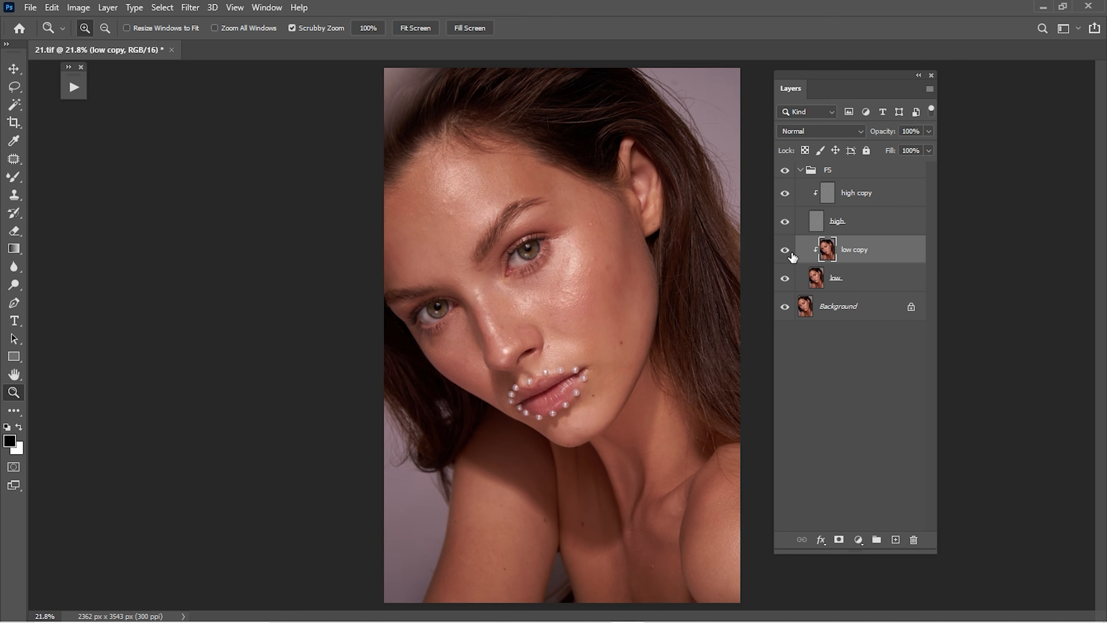
pyautogui.click(791, 257)
pyautogui.click(791, 256)
# - On the high copy layer, clone clean skin texture over the forehead blemishes using the Clone Stamp at size 45
pyautogui.click(852, 193)
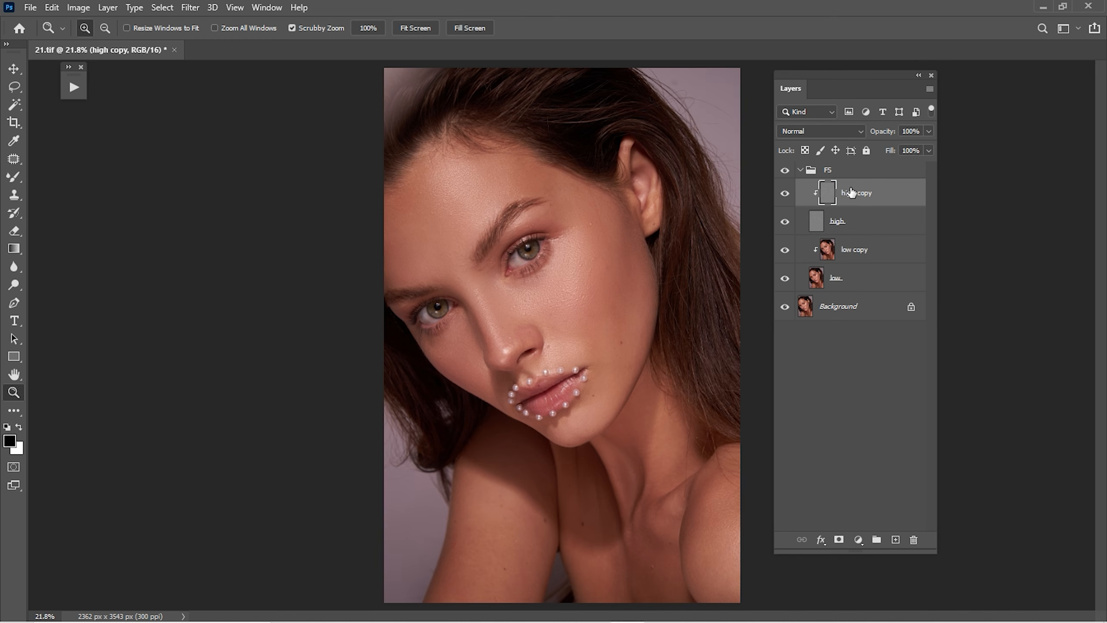
pyautogui.moveTo(486, 296); pyautogui.dragTo(561, 357)
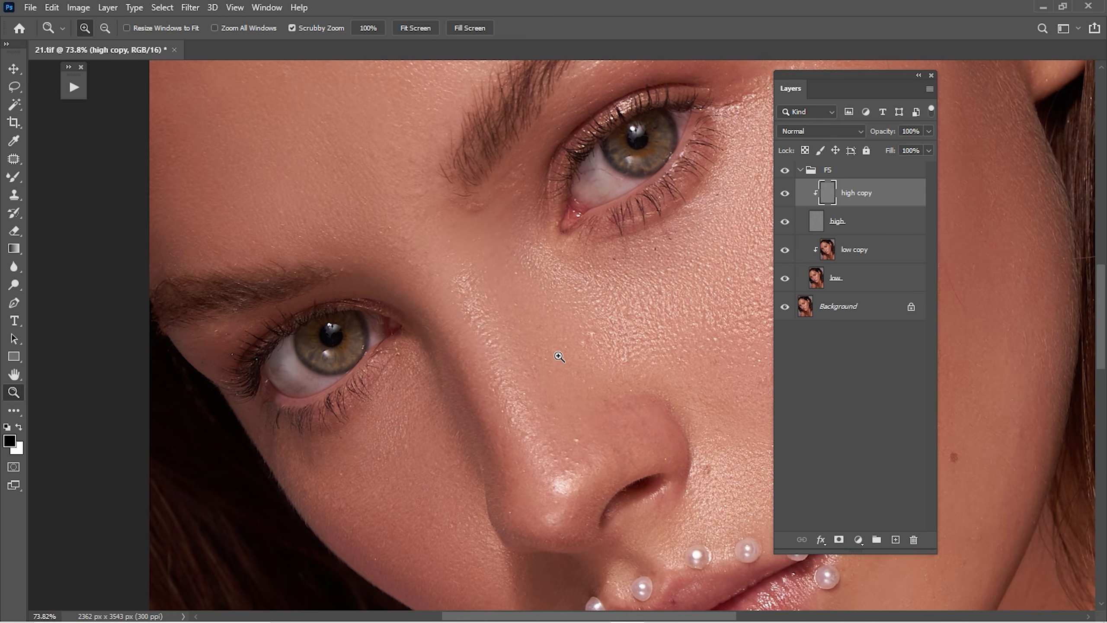
pyautogui.moveTo(512, 321); pyautogui.dragTo(572, 396)
pyautogui.moveTo(514, 280); pyautogui.dragTo(576, 426)
pyautogui.moveTo(474, 269); pyautogui.dragTo(563, 324)
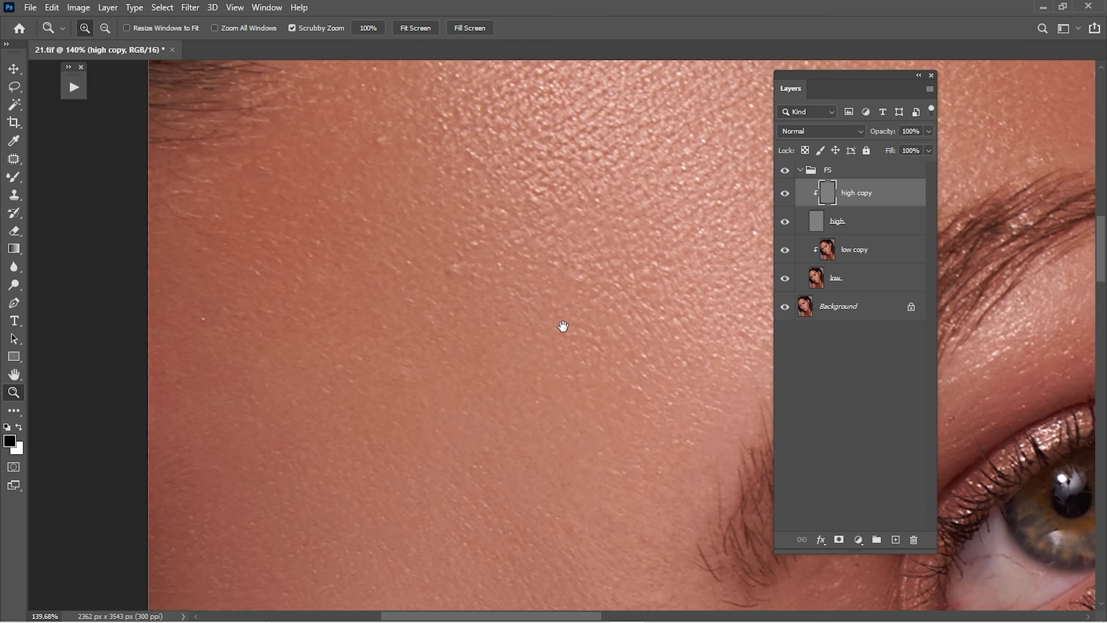
pyautogui.press('s')
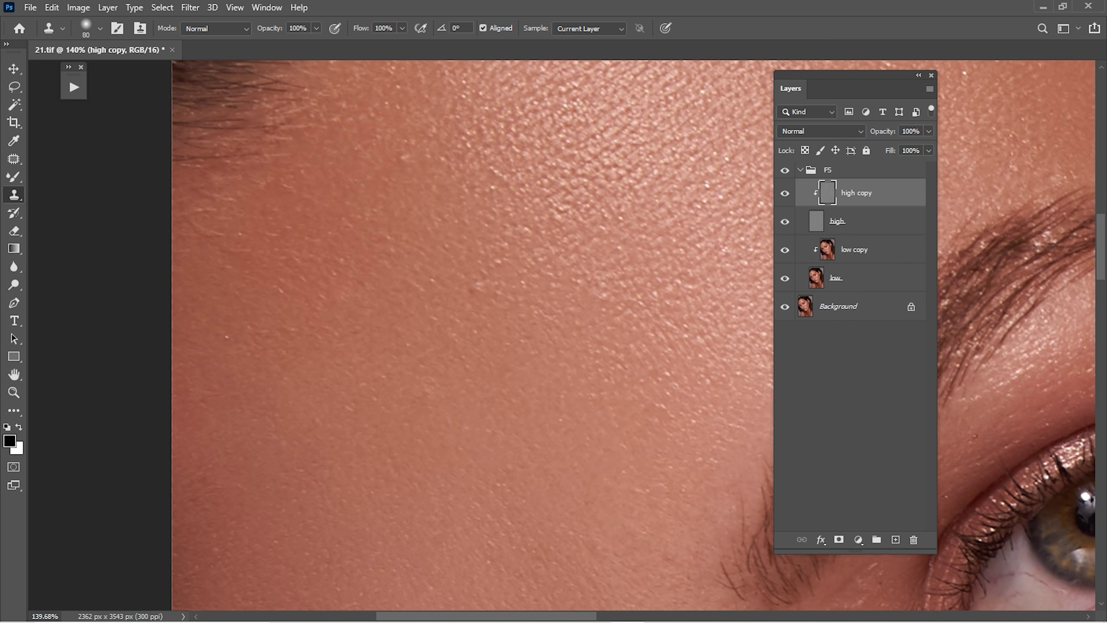
pyautogui.keyDown('alt'); pyautogui.click(490, 370); pyautogui.keyUp('alt')
pyautogui.moveTo(473, 330); pyautogui.dragTo(486, 335)
pyautogui.keyDown('alt'); pyautogui.click(501, 377); pyautogui.keyUp('alt')
pyautogui.click(481, 354)
pyautogui.click(479, 292)
pyautogui.keyDown('alt'); pyautogui.click(515, 373); pyautogui.keyUp('alt')
pyautogui.click(485, 302)
pyautogui.keyDown('alt'); pyautogui.click(509, 374); pyautogui.keyUp('alt')
pyautogui.moveTo(460, 246)
pyautogui.mouseDown()
pyautogui.moveTo(498, 315)
pyautogui.moveTo(454, 242)
pyautogui.mouseUp()
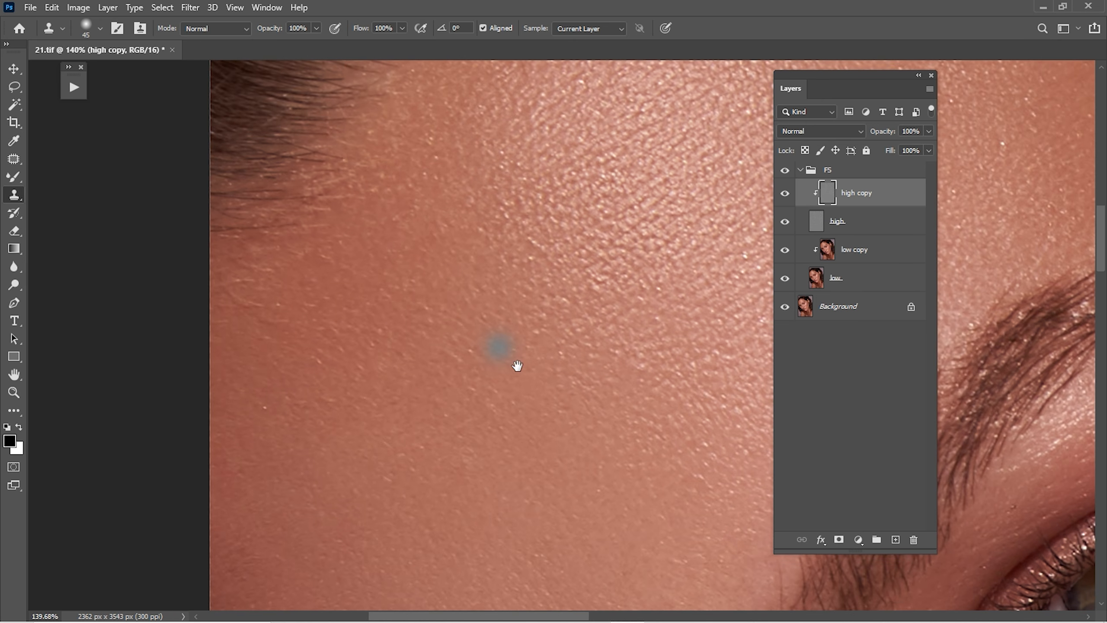
# - Remove small blemishes on the forehead and beside the eyebrow's outer end with the Spot Healing Brush at size 9
pyautogui.moveTo(517, 366); pyautogui.dragTo(476, 319)
pyautogui.moveTo(508, 320); pyautogui.dragTo(483, 374)
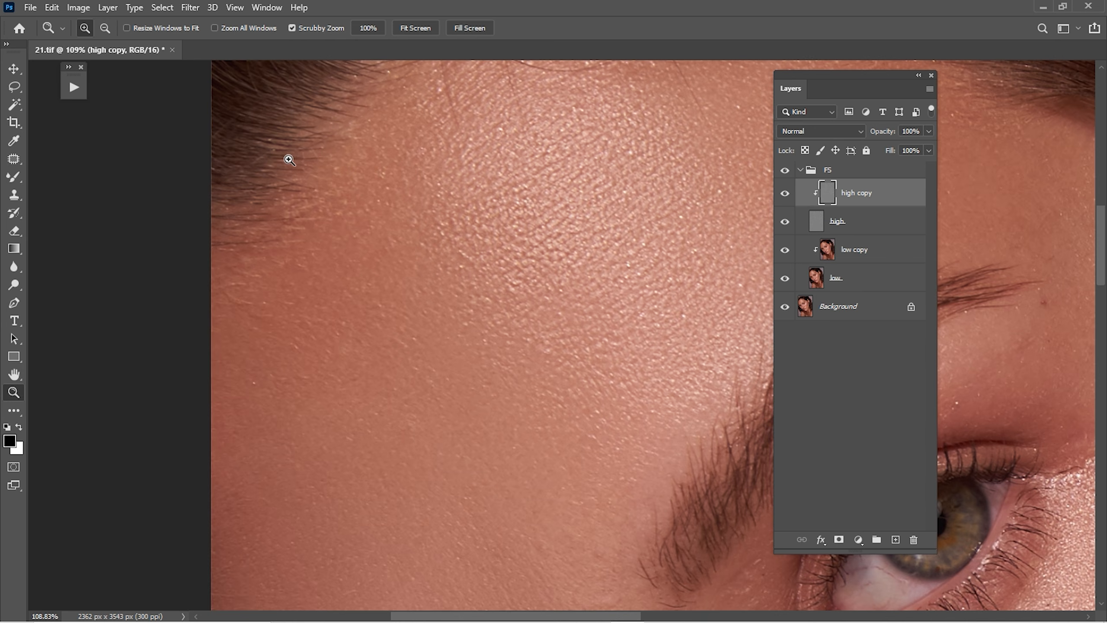
pyautogui.click(14, 158)
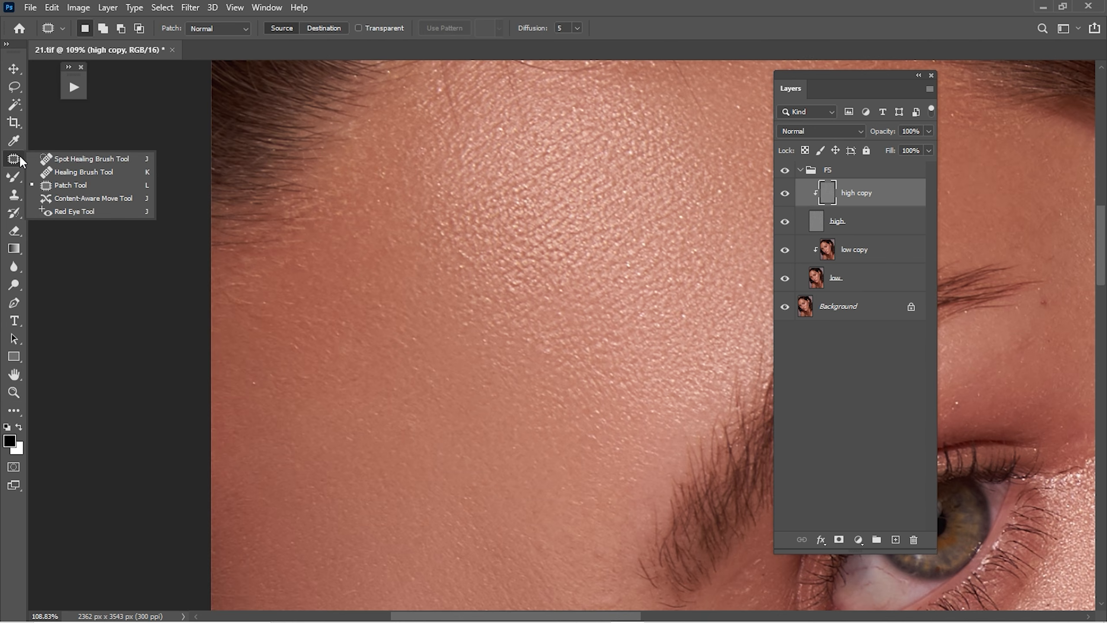
pyautogui.click(106, 157)
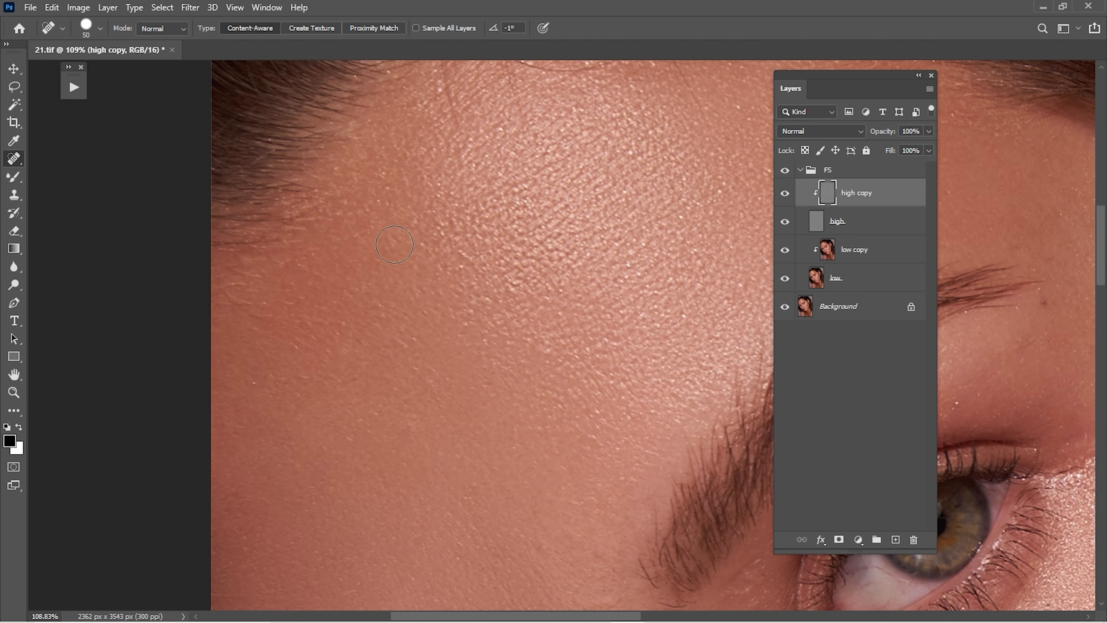
pyautogui.press('[')
pyautogui.press('[')
pyautogui.press('[')
pyautogui.moveTo(664, 240); pyautogui.dragTo(657, 351)
pyautogui.moveTo(588, 308); pyautogui.dragTo(405, 213)
pyautogui.moveTo(582, 310); pyautogui.dragTo(405, 246)
pyautogui.moveTo(610, 314); pyautogui.dragTo(519, 282)
pyautogui.moveTo(586, 222); pyautogui.dragTo(594, 249)
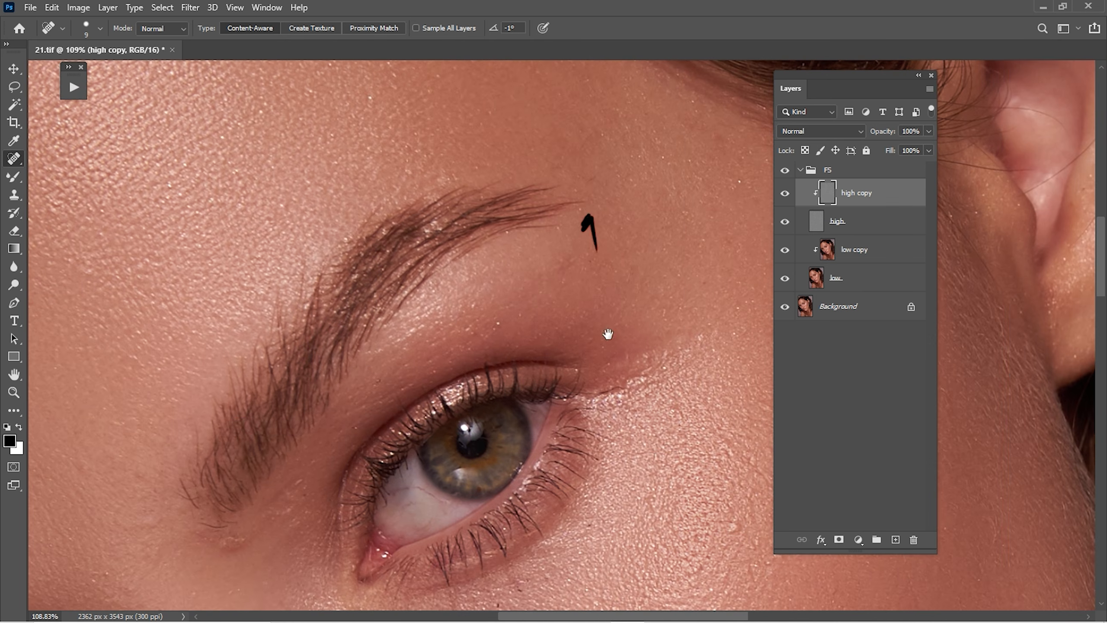
# - Heal the small bumps and spots on the cheek beside the nose and below the eye with the Spot Healing Brush
pyautogui.moveTo(608, 334); pyautogui.dragTo(566, 131)
pyautogui.moveTo(565, 388); pyautogui.dragTo(530, 289)
pyautogui.moveTo(461, 405); pyautogui.dragTo(541, 387)
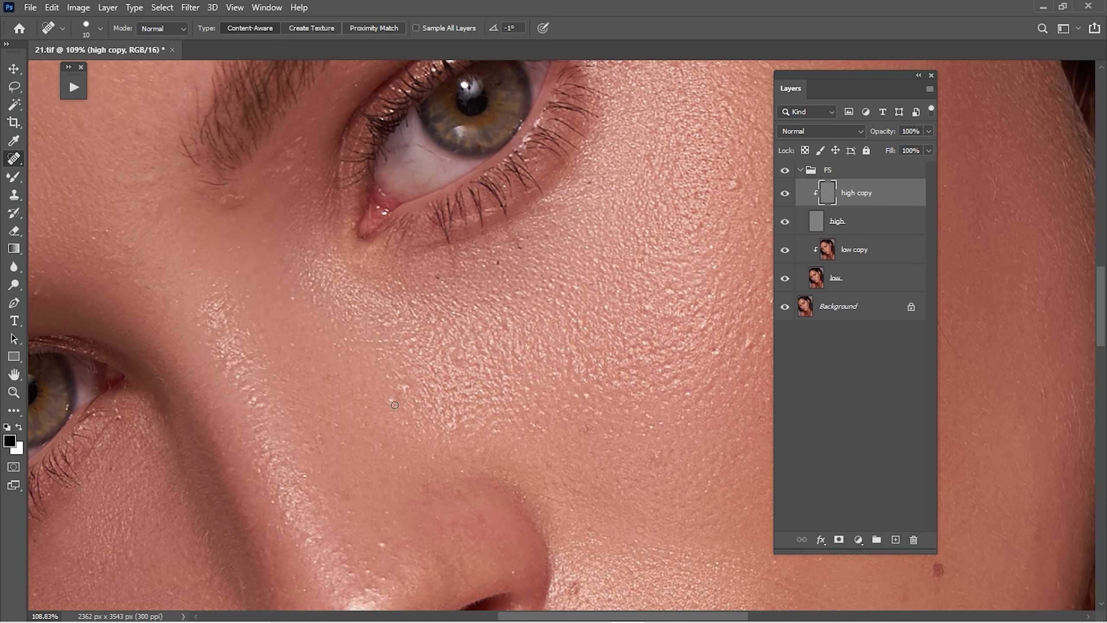
pyautogui.moveTo(412, 398); pyautogui.dragTo(404, 380)
pyautogui.moveTo(397, 543); pyautogui.dragTo(408, 404)
pyautogui.moveTo(663, 250)
pyautogui.mouseDown()
pyautogui.moveTo(536, 326)
pyautogui.moveTo(479, 393)
pyautogui.mouseUp()
pyautogui.moveTo(641, 194); pyautogui.dragTo(614, 279)
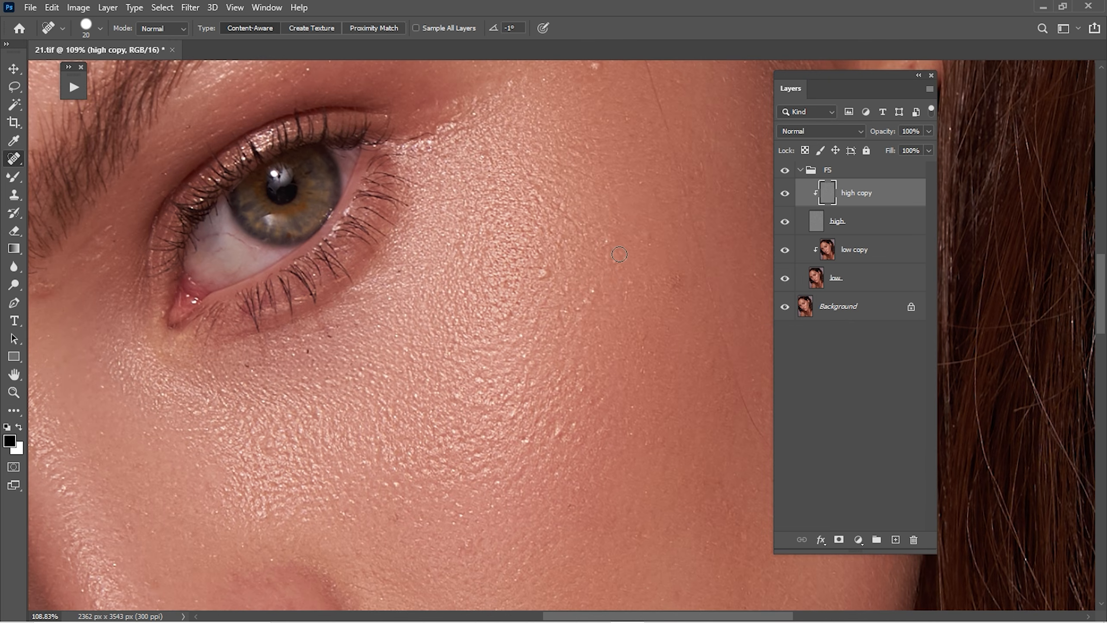
# - Clone clean skin texture over the uneven spots on the outer cheek below the temple with the Clone Stamp at size 45
pyautogui.press('s')
pyautogui.click(632, 216)
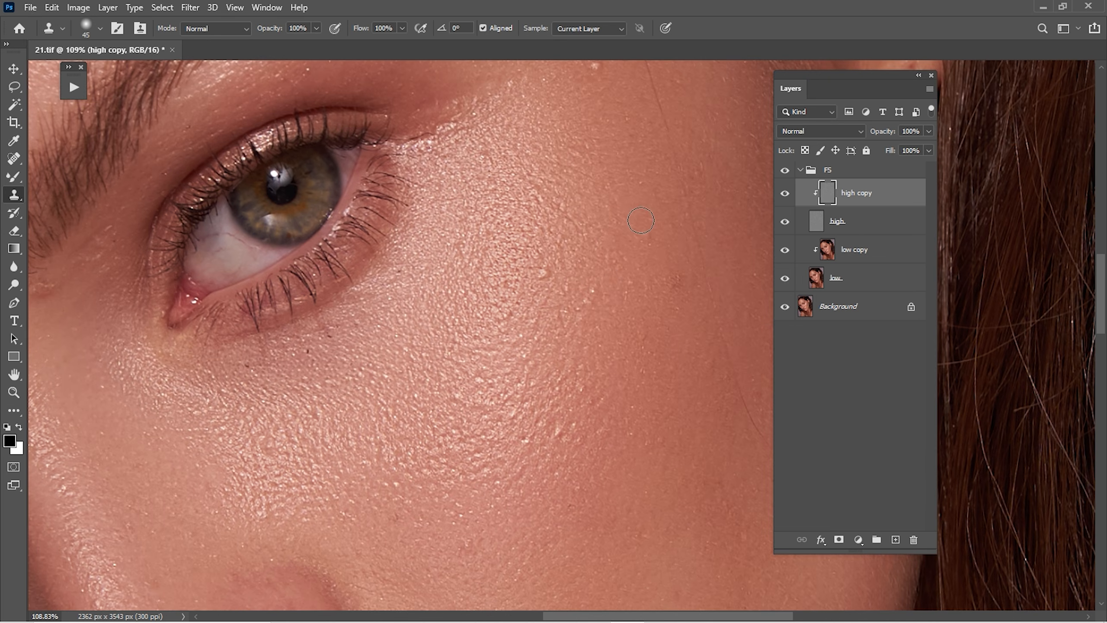
pyautogui.press('j')
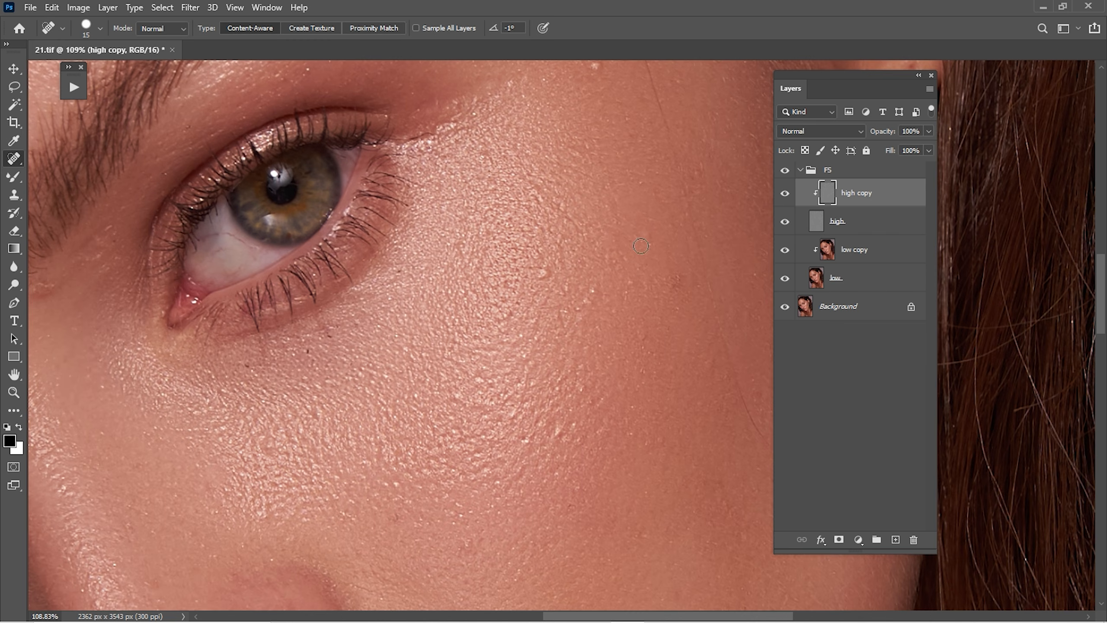
pyautogui.press('s')
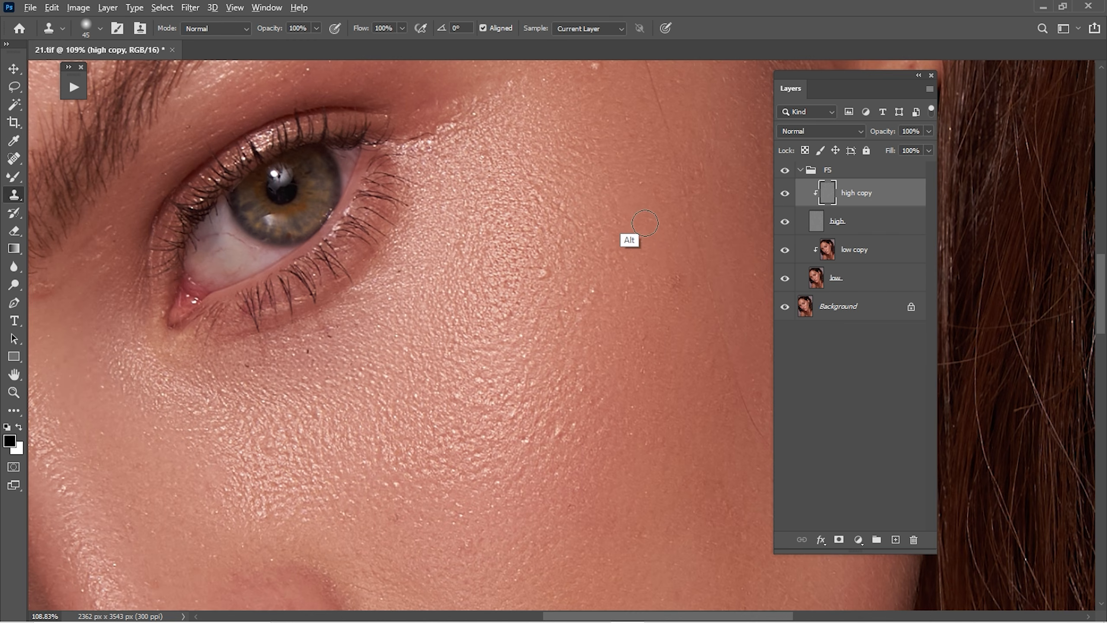
pyautogui.moveTo(694, 353); pyautogui.dragTo(615, 262)
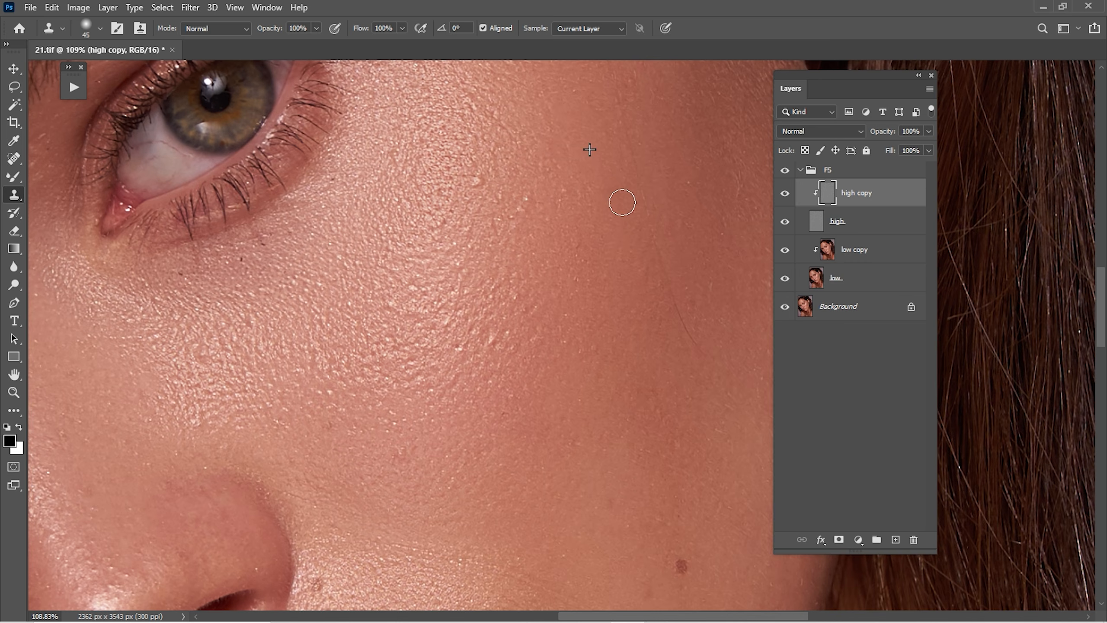
pyautogui.moveTo(609, 429); pyautogui.dragTo(568, 133)
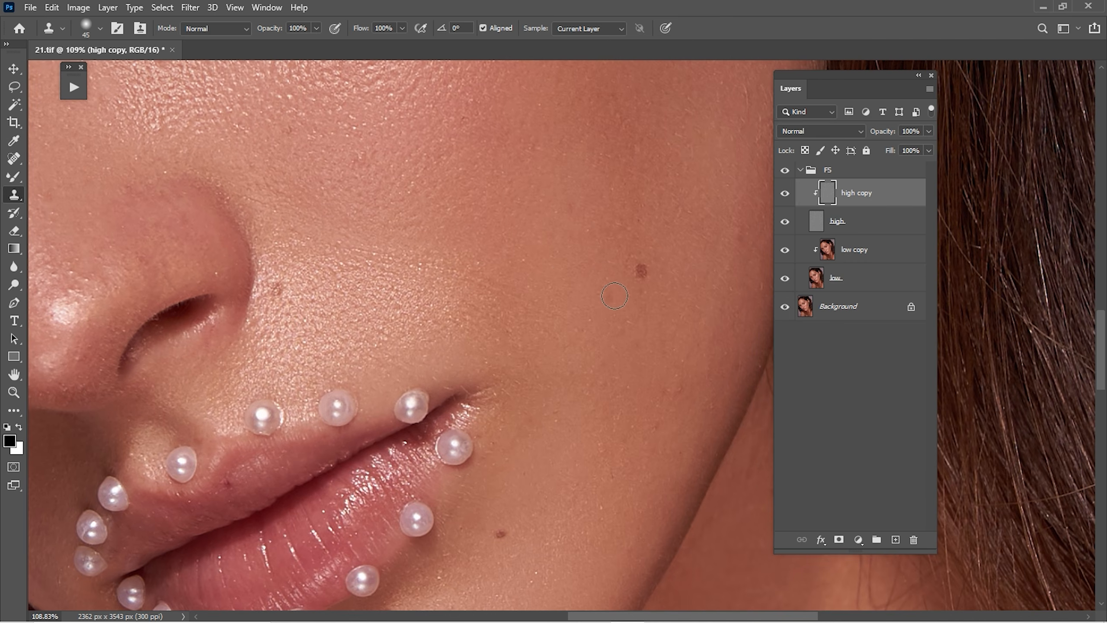
# - Heal the small spots above the nostril wing and along the side of the nose with the Spot Healing Brush at size 20
pyautogui.moveTo(615, 386); pyautogui.dragTo(607, 165)
pyautogui.moveTo(487, 428); pyautogui.dragTo(601, 352)
pyautogui.moveTo(519, 326); pyautogui.dragTo(654, 567)
pyautogui.moveTo(532, 346); pyautogui.dragTo(594, 505)
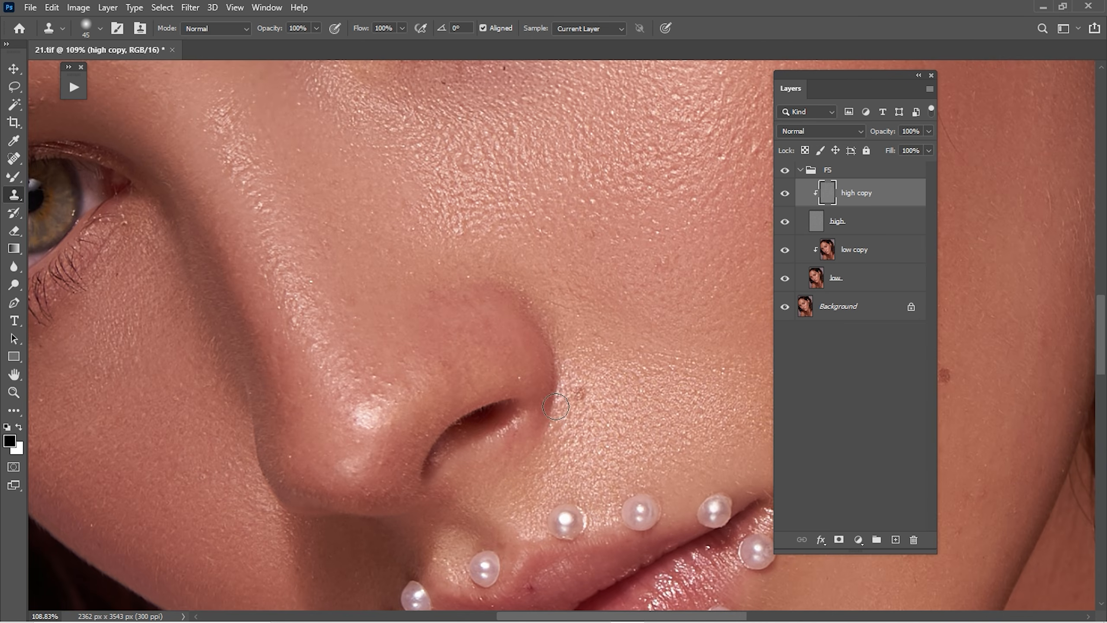
pyautogui.press('j')
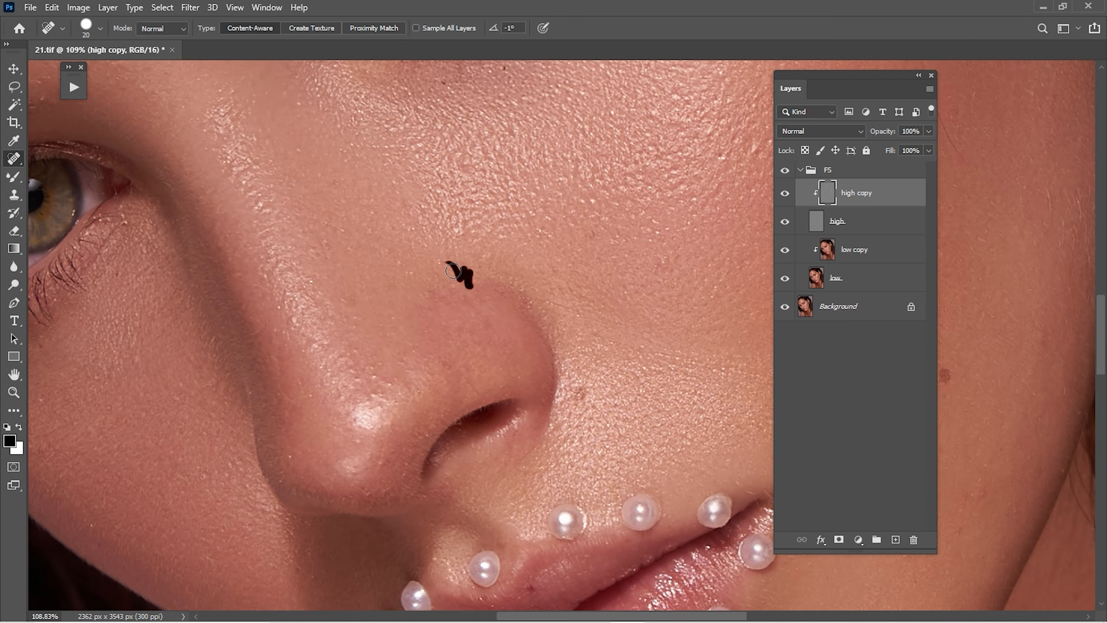
pyautogui.moveTo(329, 186); pyautogui.dragTo(337, 188)
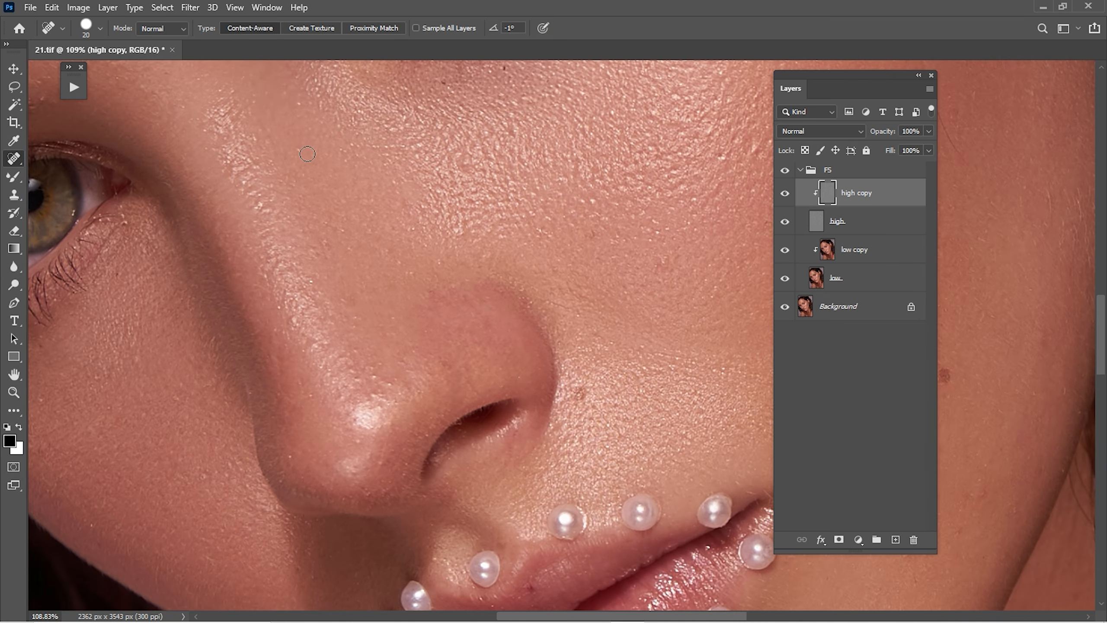
pyautogui.click(299, 105)
# - Heal the dark specks on the skin below the inner corner of the brightly lit eye
pyautogui.moveTo(494, 124); pyautogui.dragTo(525, 242)
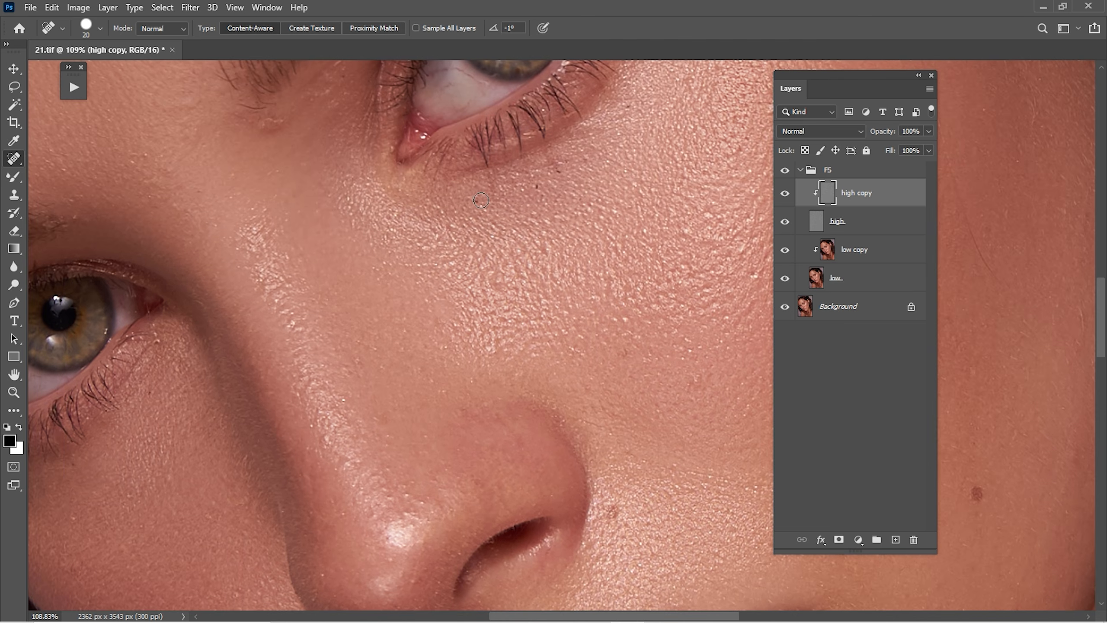
pyautogui.moveTo(481, 201); pyautogui.dragTo(482, 201)
pyautogui.moveTo(533, 188)
pyautogui.mouseDown()
pyautogui.moveTo(570, 175)
pyautogui.moveTo(575, 197)
pyautogui.moveTo(519, 294)
pyautogui.mouseUp()
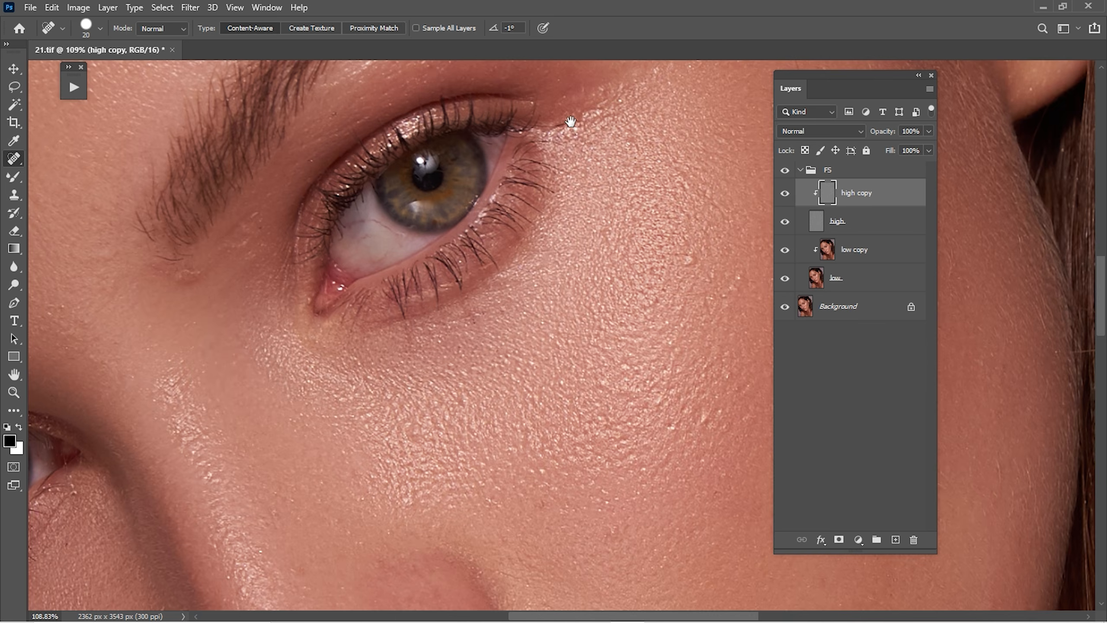
pyautogui.moveTo(571, 121); pyautogui.dragTo(522, 320)
pyautogui.moveTo(527, 234); pyautogui.dragTo(530, 187)
# - Heal the small bumps on the forehead above the shadowed side's eyebrow, close to the image edge
pyautogui.moveTo(660, 240); pyautogui.dragTo(693, 258)
pyautogui.moveTo(501, 238); pyautogui.dragTo(629, 335)
pyautogui.moveTo(466, 236)
pyautogui.mouseDown()
pyautogui.moveTo(541, 287)
pyautogui.moveTo(601, 262)
pyautogui.mouseUp()
pyautogui.moveTo(453, 169); pyautogui.dragTo(490, 252)
pyautogui.moveTo(377, 230); pyautogui.dragTo(419, 272)
pyautogui.moveTo(390, 219)
pyautogui.mouseDown()
pyautogui.moveTo(405, 298)
pyautogui.moveTo(508, 197)
pyautogui.mouseUp()
pyautogui.moveTo(419, 305); pyautogui.dragTo(478, 196)
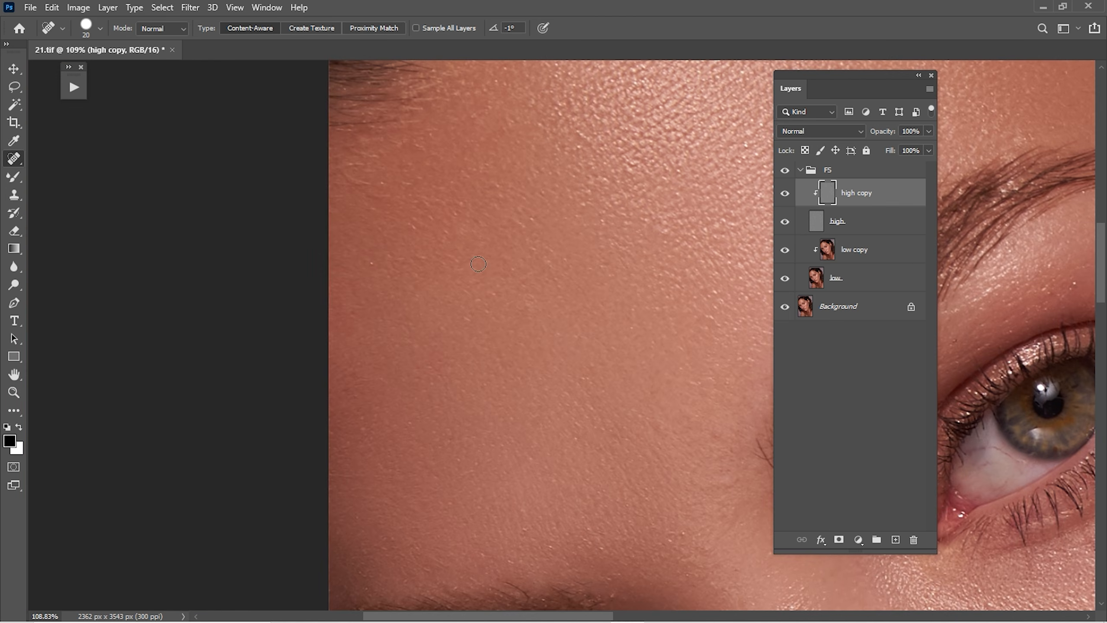
pyautogui.moveTo(532, 307); pyautogui.dragTo(531, 309)
pyautogui.click(471, 315)
pyautogui.moveTo(381, 270); pyautogui.dragTo(380, 273)
pyautogui.moveTo(390, 251)
pyautogui.mouseDown()
pyautogui.moveTo(442, 258)
pyautogui.moveTo(370, 267)
pyautogui.mouseUp()
pyautogui.moveTo(436, 400); pyautogui.dragTo(410, 327)
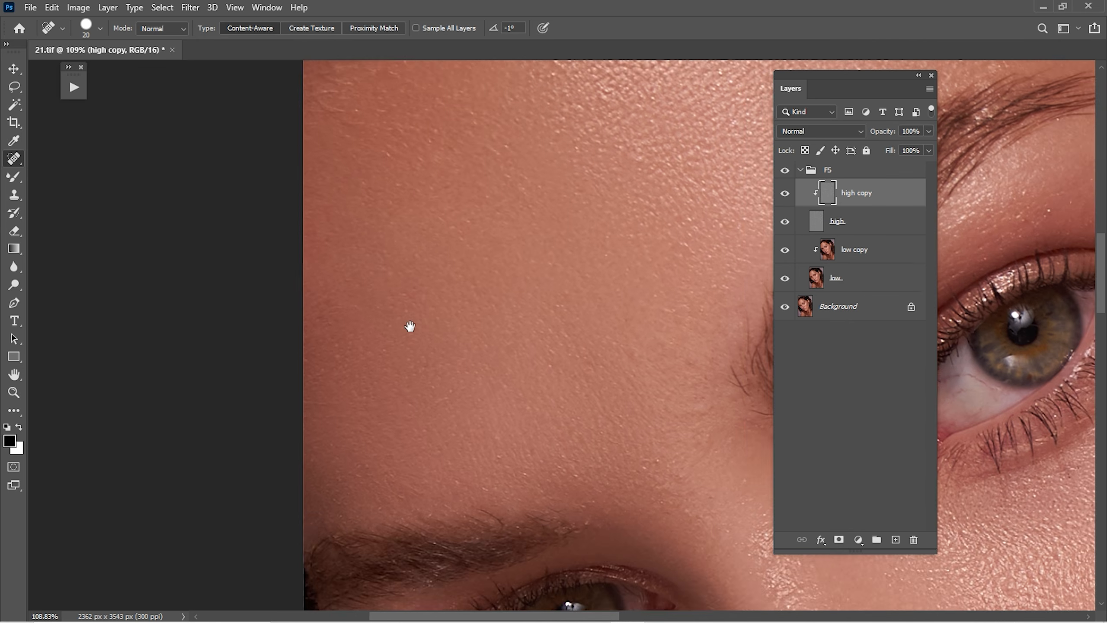
# - Heal the blemishes between the eyebrows, just beneath the inner end of the brightly lit brow
pyautogui.moveTo(503, 430)
pyautogui.mouseDown()
pyautogui.moveTo(408, 309)
pyautogui.moveTo(320, 257)
pyautogui.mouseUp()
pyautogui.moveTo(549, 320); pyautogui.dragTo(455, 347)
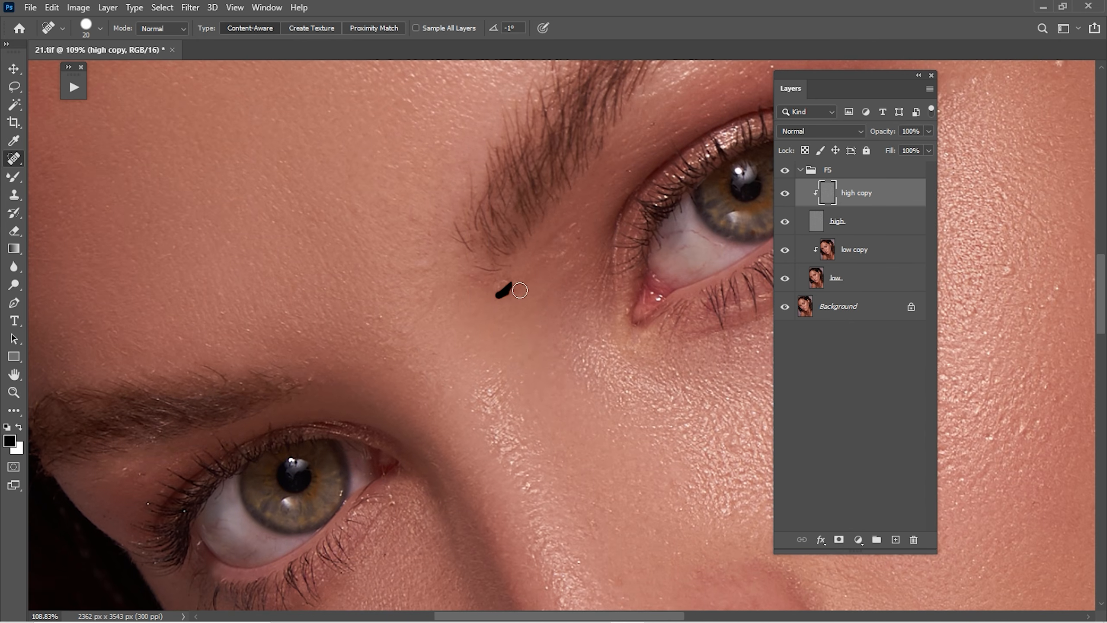
pyautogui.moveTo(519, 290); pyautogui.dragTo(519, 290)
pyautogui.moveTo(570, 254)
pyautogui.mouseDown()
pyautogui.moveTo(541, 279)
pyautogui.moveTo(550, 263)
pyautogui.mouseUp()
pyautogui.moveTo(652, 267)
pyautogui.mouseDown()
pyautogui.moveTo(567, 260)
pyautogui.moveTo(600, 271)
pyautogui.moveTo(567, 268)
pyautogui.moveTo(586, 282)
pyautogui.mouseUp()
pyautogui.moveTo(420, 328); pyautogui.dragTo(468, 329)
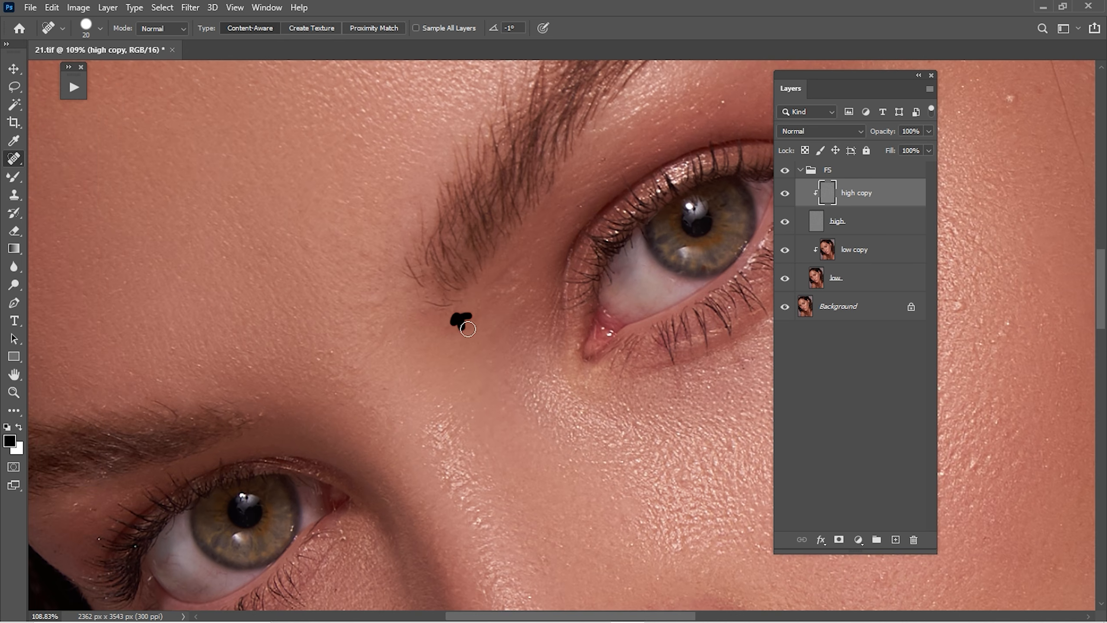
# - Heal the spots along the shadowed cheek, from its outer contour up to below the eye
pyautogui.moveTo(461, 418); pyautogui.dragTo(441, 273)
pyautogui.moveTo(453, 471)
pyautogui.mouseDown()
pyautogui.moveTo(463, 335)
pyautogui.moveTo(501, 288)
pyautogui.mouseUp()
pyautogui.moveTo(422, 418); pyautogui.dragTo(480, 332)
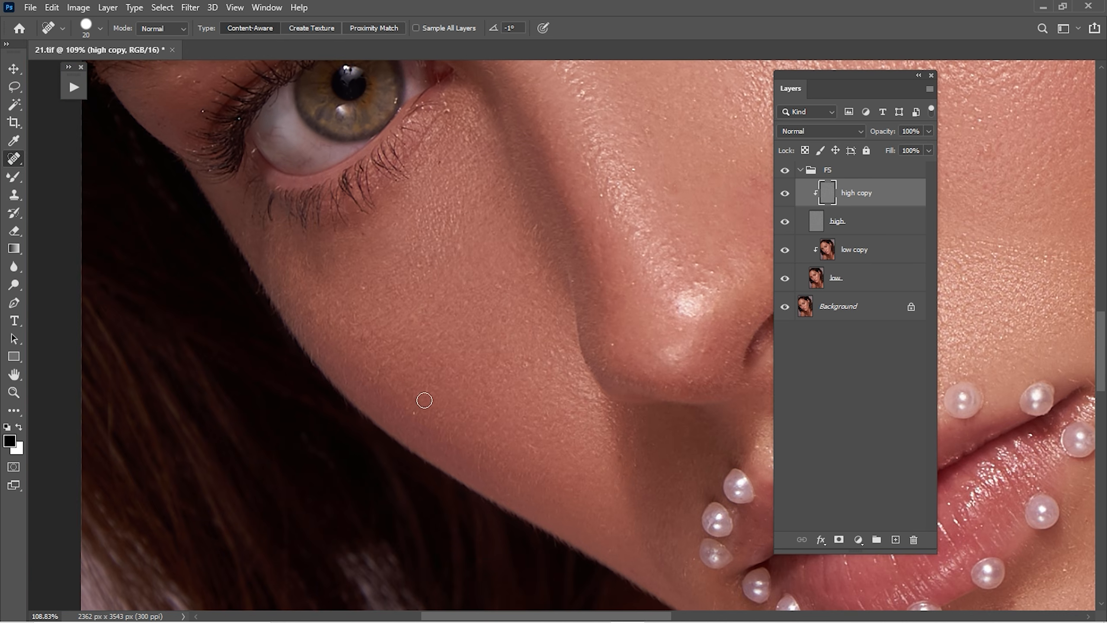
pyautogui.moveTo(424, 400); pyautogui.dragTo(421, 420)
pyautogui.moveTo(368, 333); pyautogui.dragTo(362, 344)
pyautogui.moveTo(366, 279); pyautogui.dragTo(370, 296)
pyautogui.moveTo(366, 225); pyautogui.dragTo(370, 240)
# - Heal the small spots on the nose tip and below the inner corner of the shadowed eye
pyautogui.moveTo(535, 314)
pyautogui.mouseDown()
pyautogui.moveTo(504, 370)
pyautogui.moveTo(492, 347)
pyautogui.moveTo(456, 329)
pyautogui.moveTo(487, 360)
pyautogui.mouseUp()
pyautogui.click(552, 339)
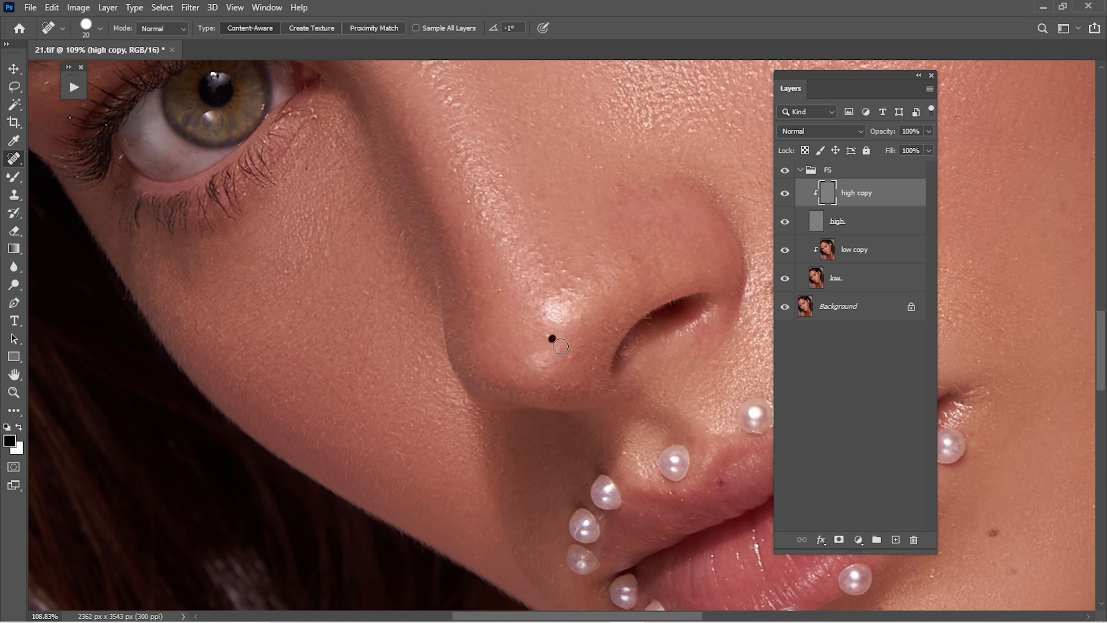
pyautogui.click(544, 336)
pyautogui.click(566, 347)
pyautogui.moveTo(304, 275); pyautogui.dragTo(429, 382)
pyautogui.click(437, 302)
pyautogui.moveTo(430, 277); pyautogui.dragTo(434, 269)
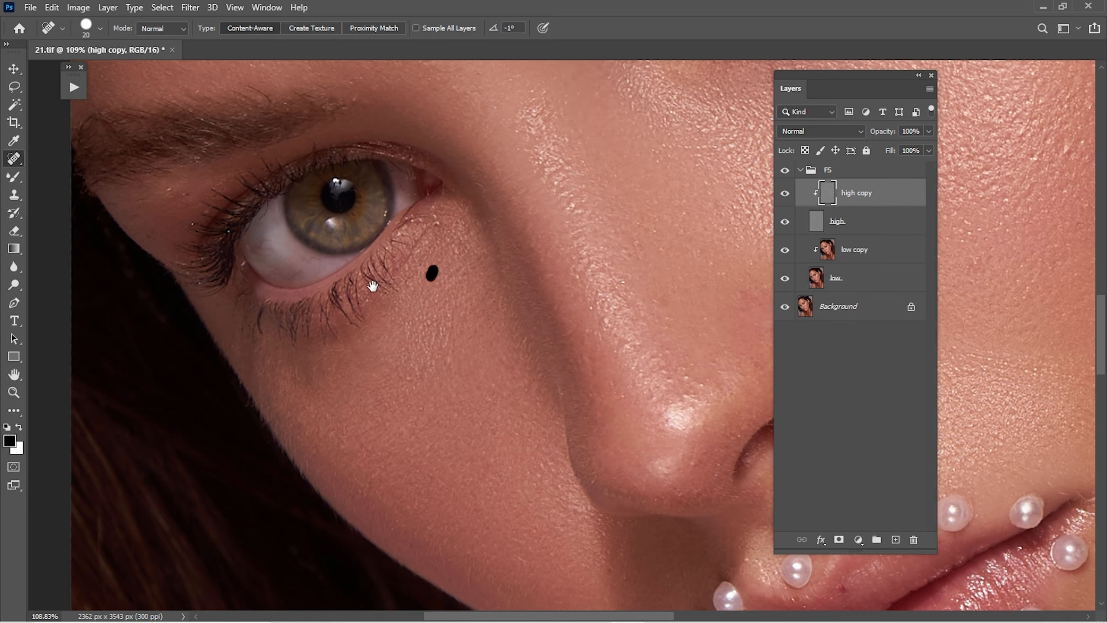
# - Heal the remaining small spots across the middle of the forehead and up toward the hairline
pyautogui.moveTo(373, 287); pyautogui.dragTo(454, 358)
pyautogui.moveTo(417, 247)
pyautogui.mouseDown()
pyautogui.moveTo(451, 351)
pyautogui.moveTo(439, 335)
pyautogui.mouseUp()
pyautogui.moveTo(304, 439); pyautogui.dragTo(335, 445)
pyautogui.moveTo(416, 302)
pyautogui.mouseDown()
pyautogui.moveTo(404, 360)
pyautogui.moveTo(450, 373)
pyautogui.mouseUp()
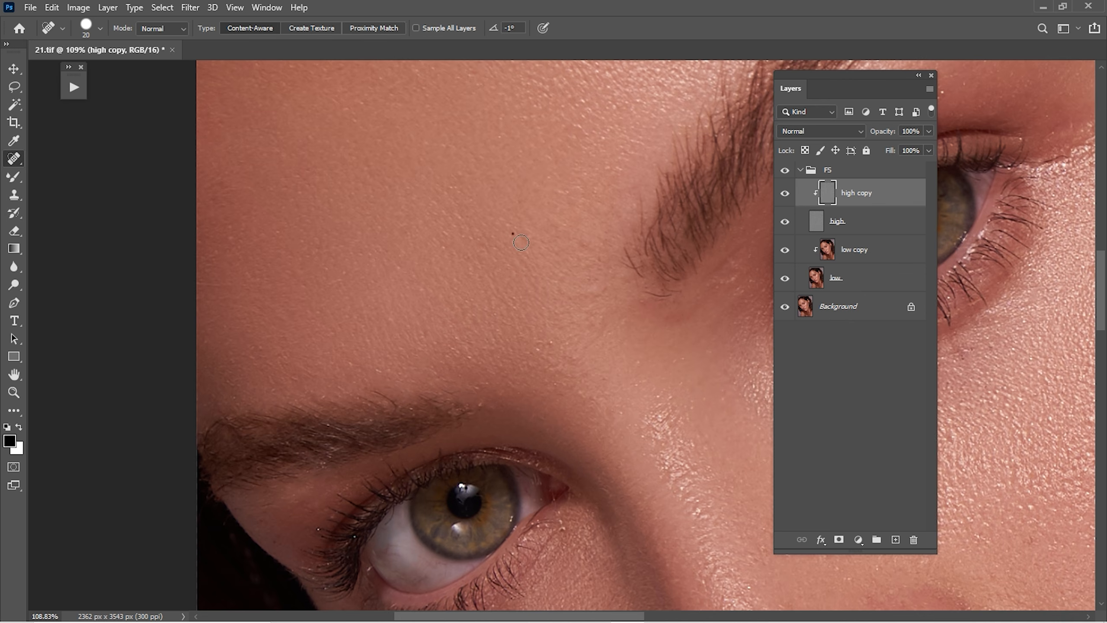
pyautogui.moveTo(517, 237); pyautogui.dragTo(525, 242)
pyautogui.moveTo(625, 178); pyautogui.dragTo(536, 318)
pyautogui.moveTo(468, 334); pyautogui.dragTo(478, 340)
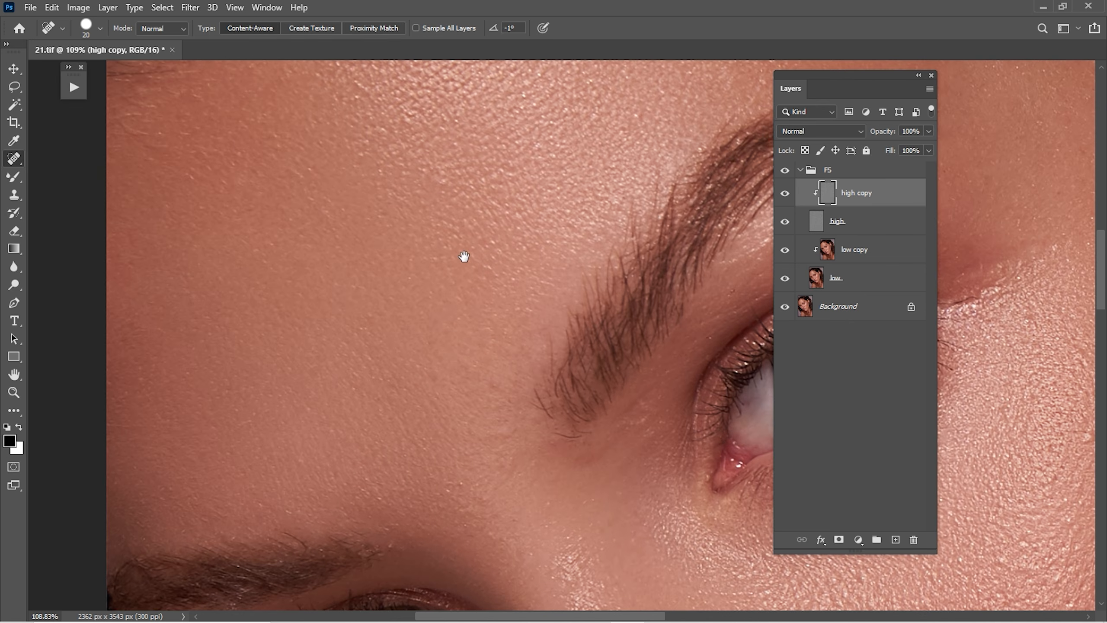
pyautogui.moveTo(444, 187)
pyautogui.mouseDown()
pyautogui.moveTo(467, 286)
pyautogui.moveTo(477, 272)
pyautogui.mouseUp()
pyautogui.moveTo(548, 194)
pyautogui.mouseDown()
pyautogui.moveTo(467, 311)
pyautogui.moveTo(375, 333)
pyautogui.mouseUp()
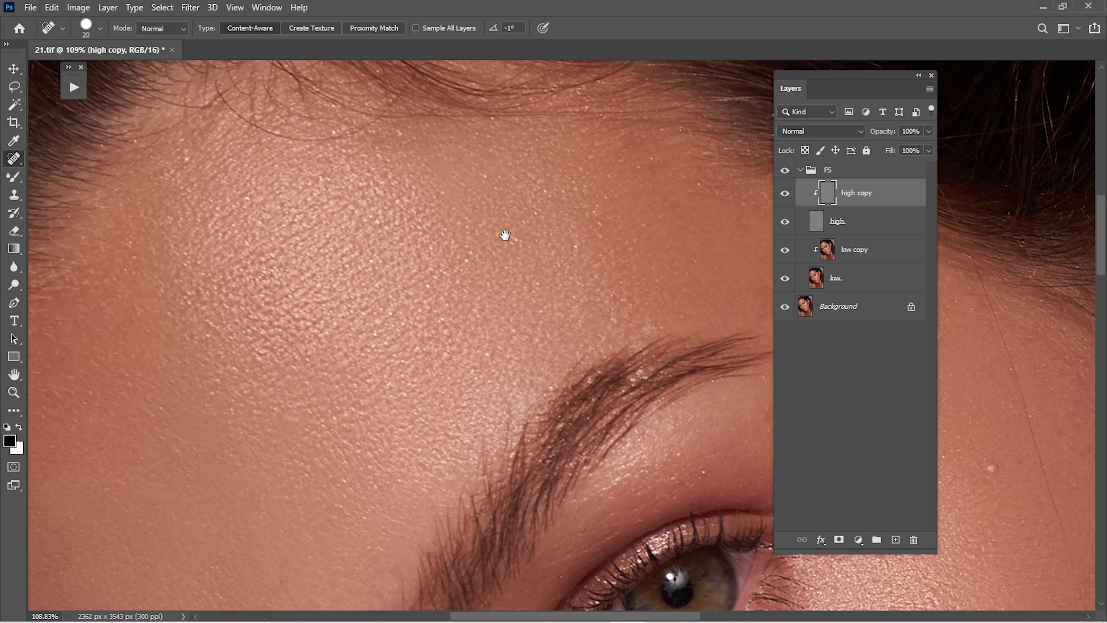
pyautogui.moveTo(505, 236); pyautogui.dragTo(499, 288)
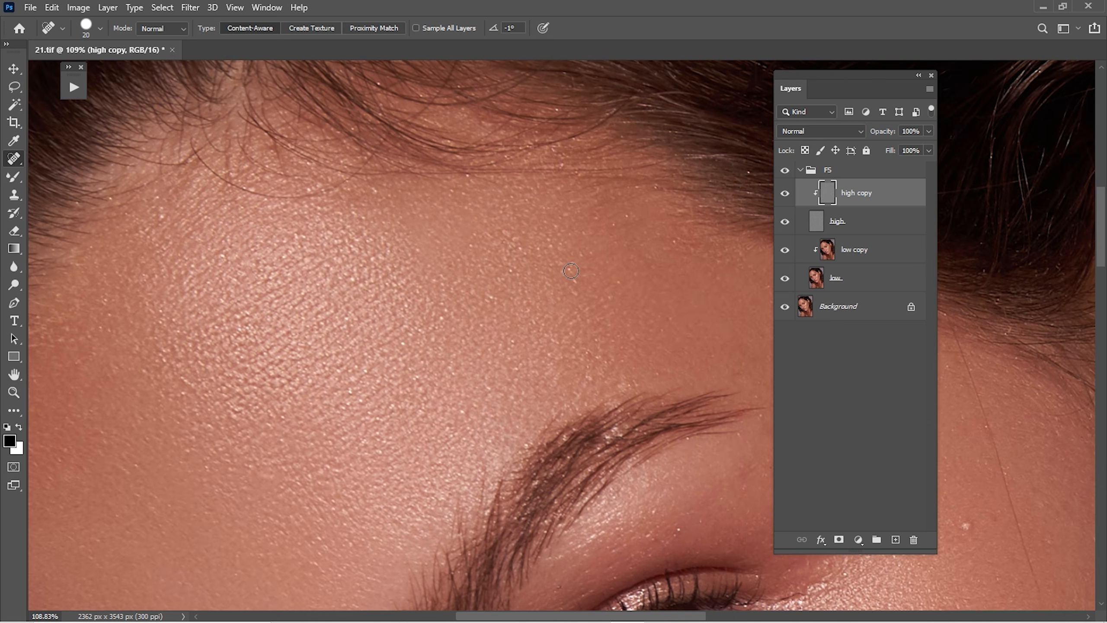
pyautogui.moveTo(571, 269)
pyautogui.mouseDown()
pyautogui.moveTo(572, 282)
pyautogui.moveTo(617, 282)
pyautogui.mouseUp()
# - Heal the bright specks on the upper eyelid between the brightly lit eye and its eyebrow
pyautogui.moveTo(715, 406); pyautogui.dragTo(466, 239)
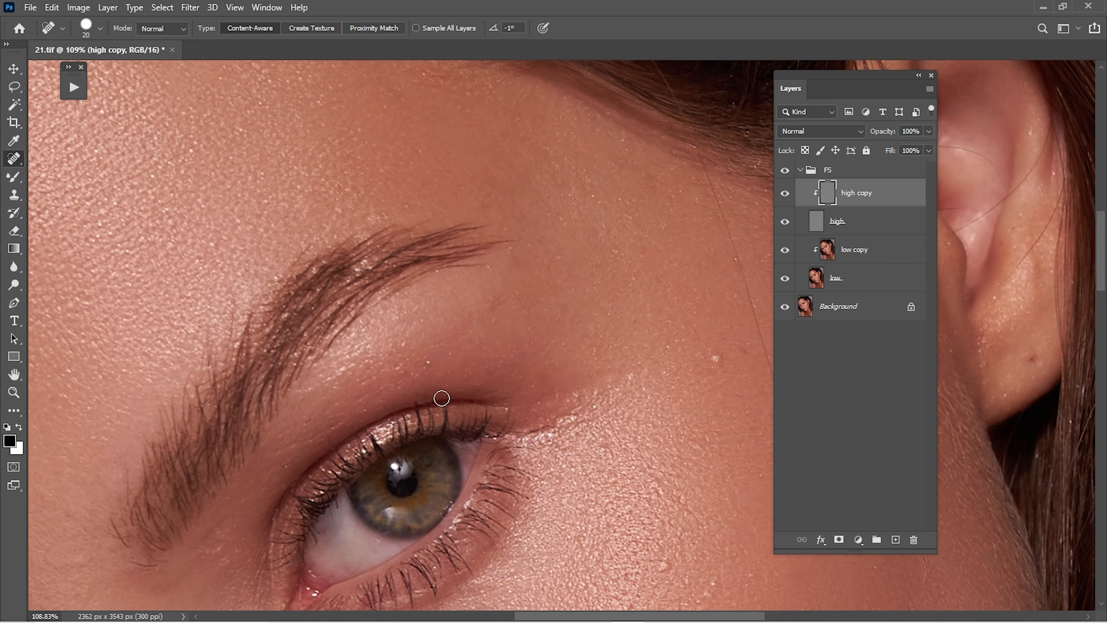
pyautogui.click(428, 363)
pyautogui.click(406, 372)
pyautogui.moveTo(410, 335); pyautogui.dragTo(412, 349)
pyautogui.moveTo(455, 343); pyautogui.dragTo(463, 351)
# - Remove the thin stray hair running from the hairline down the temple with the Spot Healing Brush
pyautogui.moveTo(655, 341)
pyautogui.mouseDown()
pyautogui.moveTo(539, 265)
pyautogui.moveTo(604, 284)
pyautogui.mouseUp()
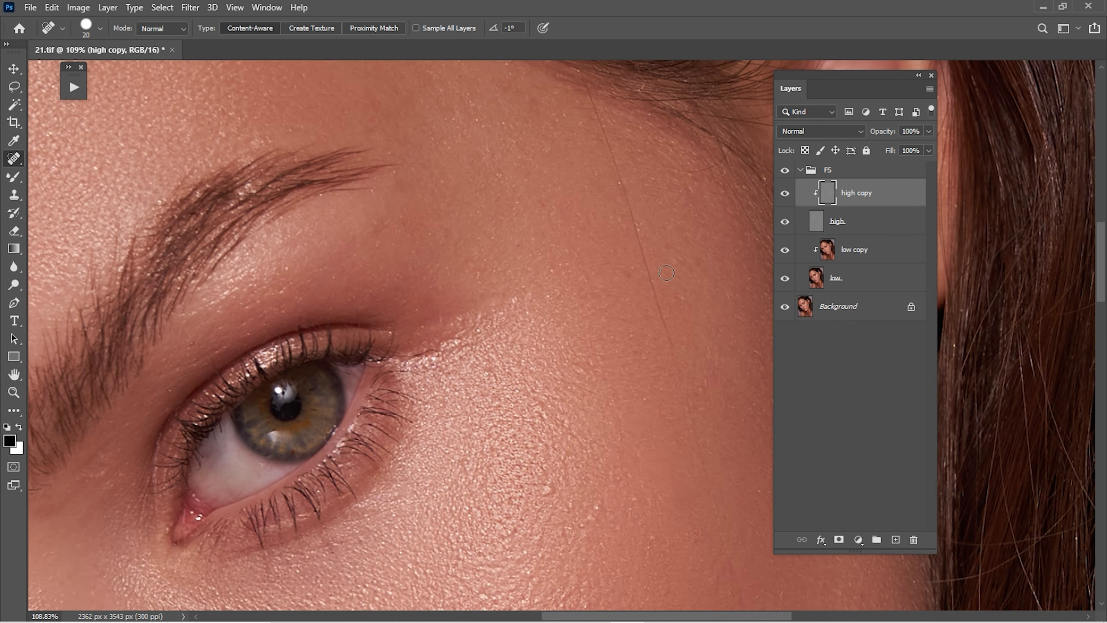
pyautogui.moveTo(607, 185); pyautogui.dragTo(616, 226)
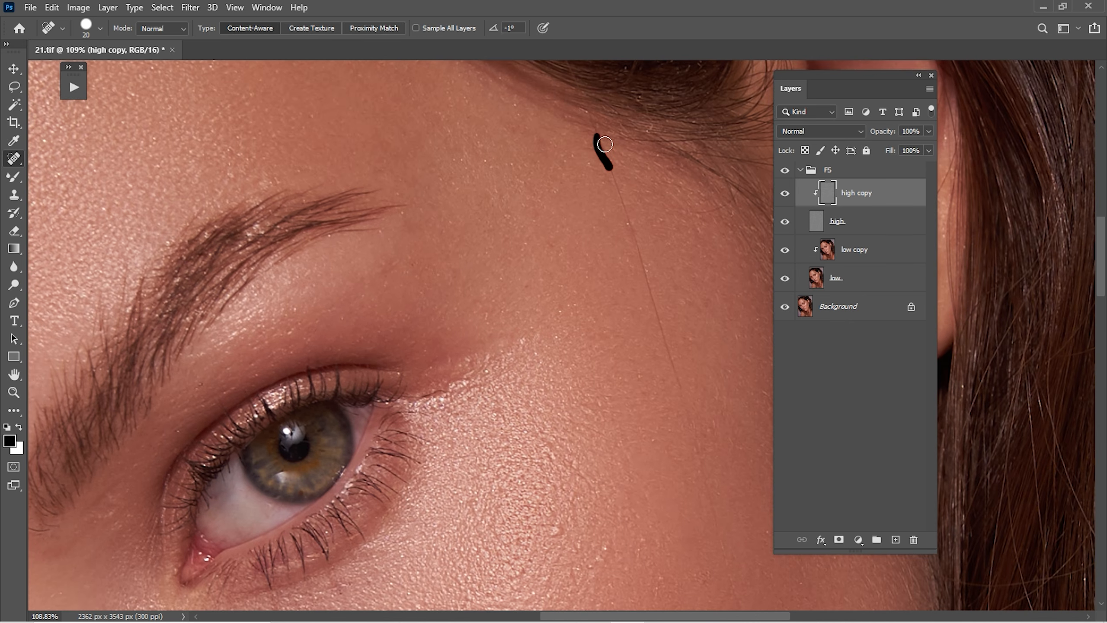
pyautogui.moveTo(605, 144)
pyautogui.mouseDown()
pyautogui.moveTo(682, 390)
pyautogui.moveTo(649, 386)
pyautogui.mouseUp()
pyautogui.moveTo(660, 310); pyautogui.dragTo(667, 352)
pyautogui.moveTo(706, 286)
pyautogui.mouseDown()
pyautogui.moveTo(645, 264)
pyautogui.moveTo(619, 343)
pyautogui.mouseUp()
pyautogui.moveTo(615, 267); pyautogui.dragTo(648, 253)
# - Heal the remaining rough spots on the brightly lit cheek beside and below the eye
pyautogui.moveTo(541, 568)
pyautogui.mouseDown()
pyautogui.moveTo(568, 373)
pyautogui.moveTo(620, 315)
pyautogui.mouseUp()
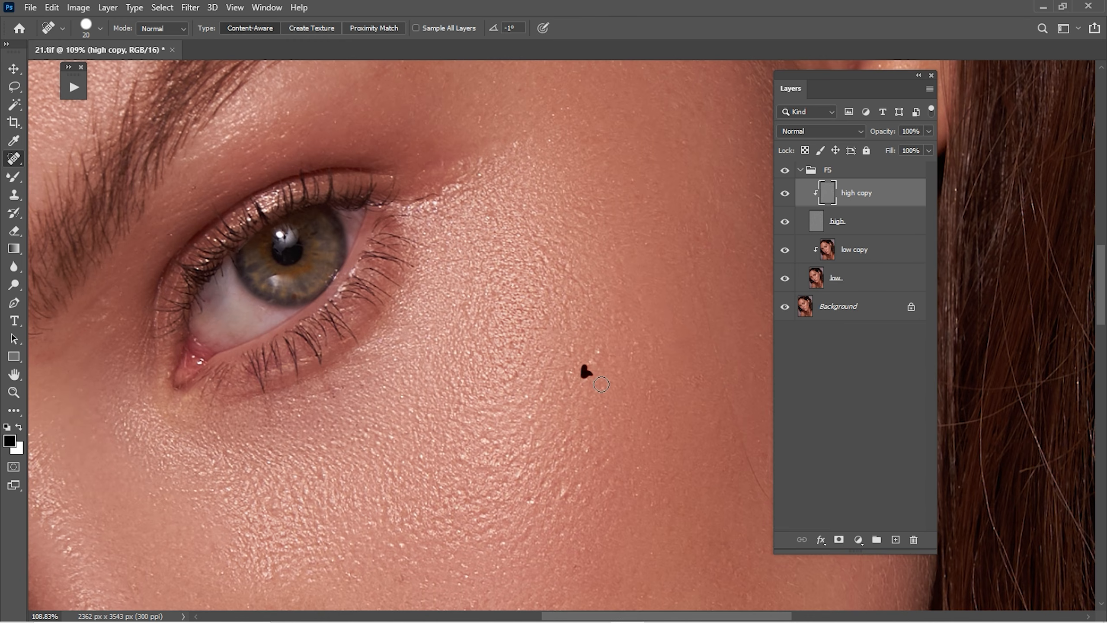
pyautogui.moveTo(569, 449); pyautogui.dragTo(603, 328)
pyautogui.moveTo(616, 370); pyautogui.dragTo(620, 365)
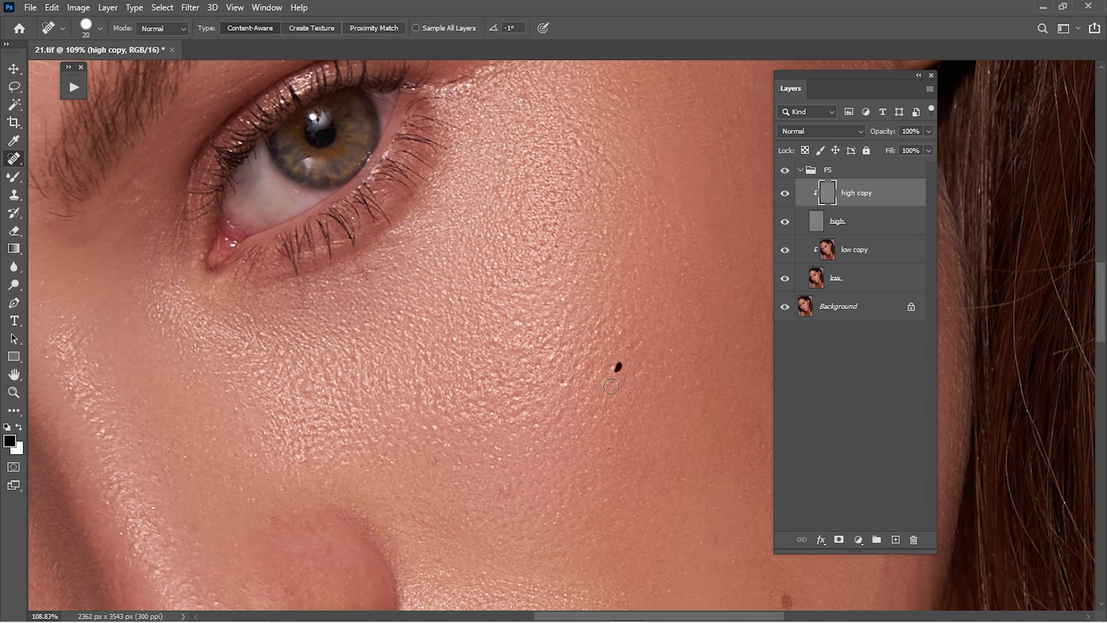
pyautogui.moveTo(607, 443); pyautogui.dragTo(618, 451)
pyautogui.moveTo(613, 503); pyautogui.dragTo(600, 341)
# - Heal the small spots along the side of the nose above its tip
pyautogui.moveTo(491, 325); pyautogui.dragTo(551, 380)
pyautogui.moveTo(454, 379)
pyautogui.mouseDown()
pyautogui.moveTo(526, 397)
pyautogui.moveTo(512, 380)
pyautogui.mouseUp()
pyautogui.moveTo(391, 346)
pyautogui.mouseDown()
pyautogui.moveTo(506, 374)
pyautogui.moveTo(580, 430)
pyautogui.mouseUp()
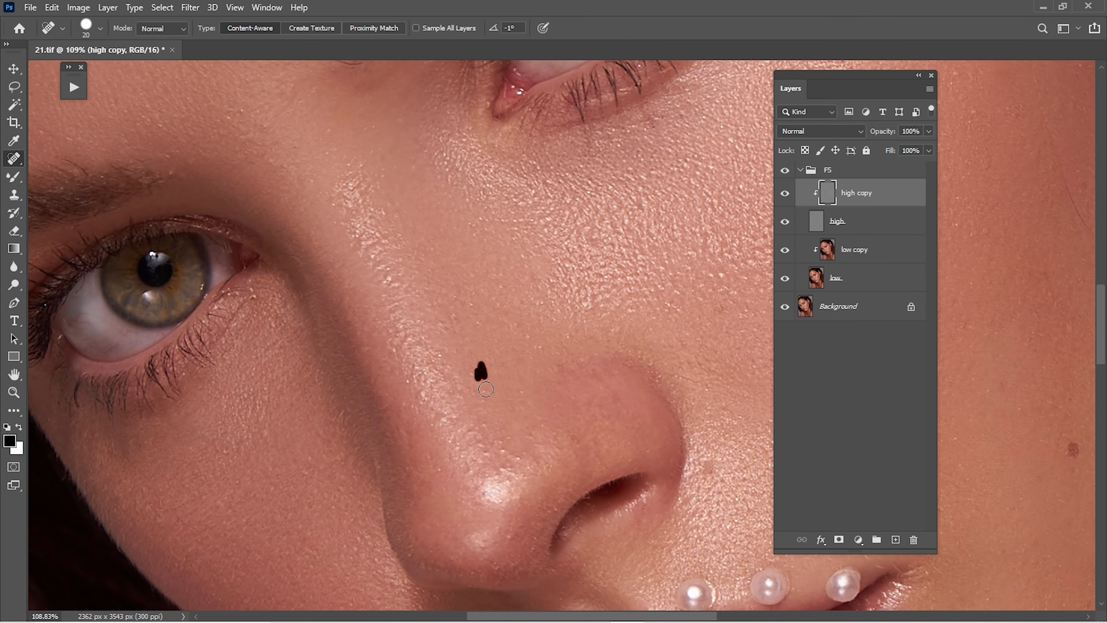
pyautogui.moveTo(409, 447)
pyautogui.mouseDown()
pyautogui.moveTo(511, 368)
pyautogui.moveTo(553, 403)
pyautogui.mouseUp()
pyautogui.moveTo(399, 408); pyautogui.dragTo(549, 492)
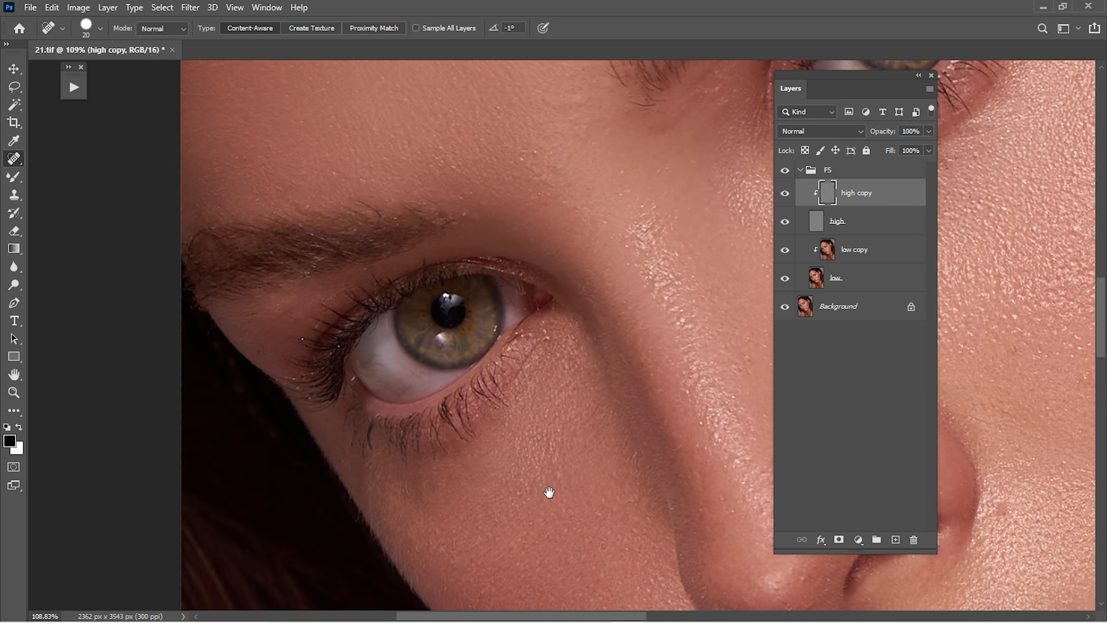
# - Heal the fine bumps on the lower forehead above the inner end of the shadowed side's eyebrow
pyautogui.moveTo(424, 270); pyautogui.dragTo(561, 481)
pyautogui.moveTo(504, 406); pyautogui.dragTo(515, 427)
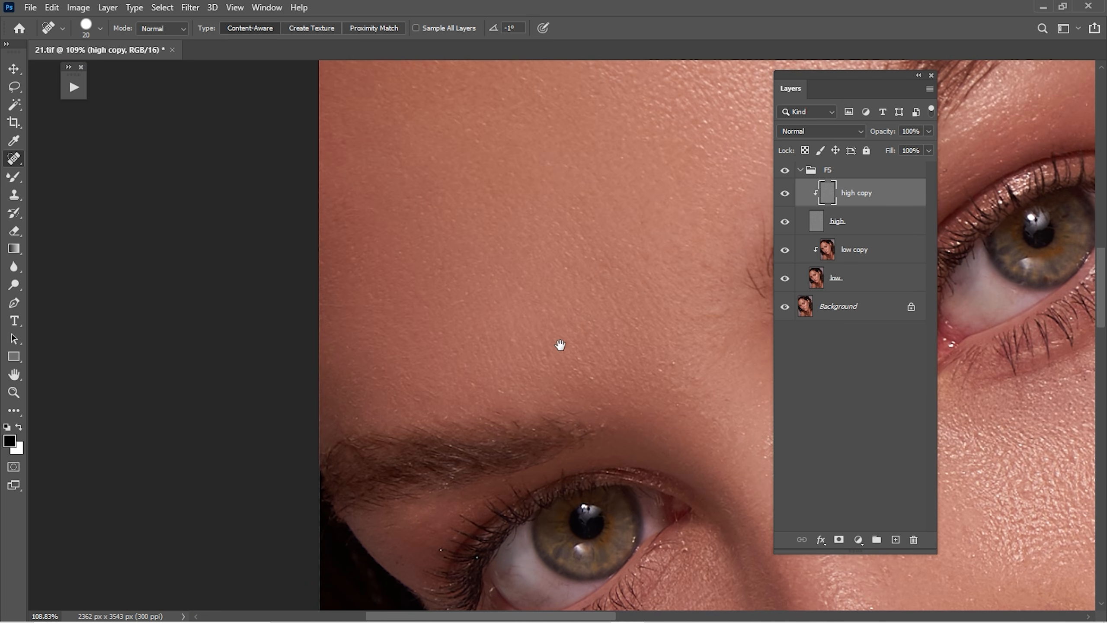
pyautogui.moveTo(560, 345); pyautogui.dragTo(527, 371)
pyautogui.moveTo(529, 388); pyautogui.dragTo(553, 401)
pyautogui.moveTo(565, 405); pyautogui.dragTo(592, 420)
pyautogui.moveTo(618, 399); pyautogui.dragTo(625, 409)
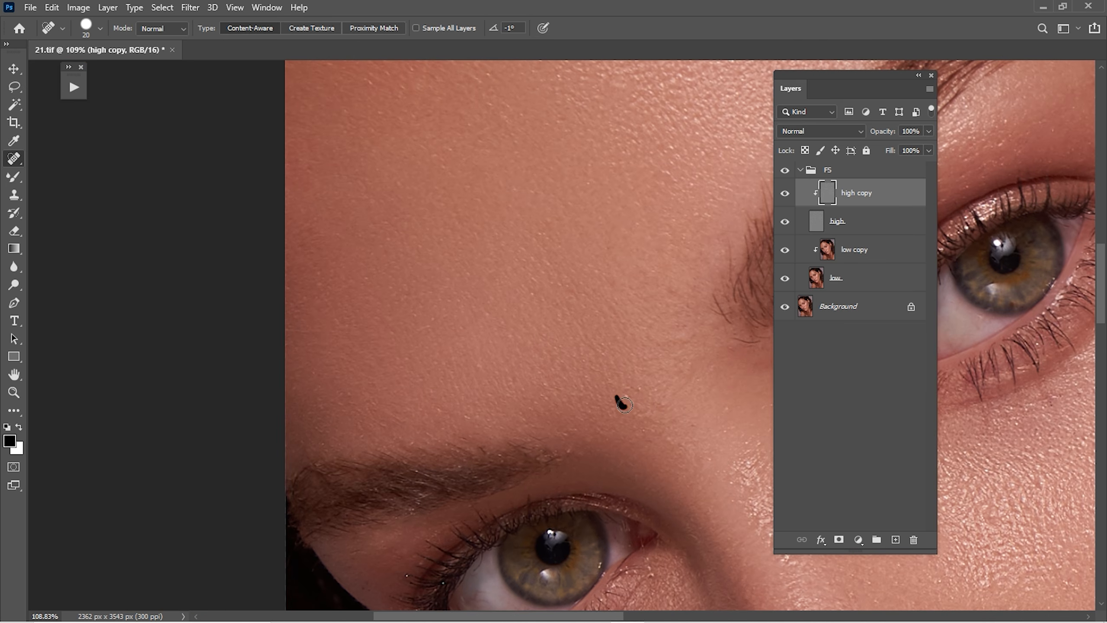
# - Fit the whole portrait in view and compare it with the expanded FS group hidden and shown
pyautogui.moveTo(702, 452); pyautogui.dragTo(528, 379)
pyautogui.moveTo(680, 380); pyautogui.dragTo(495, 343)
pyautogui.moveTo(723, 253); pyautogui.dragTo(516, 402)
pyautogui.moveTo(631, 271); pyautogui.dragTo(603, 346)
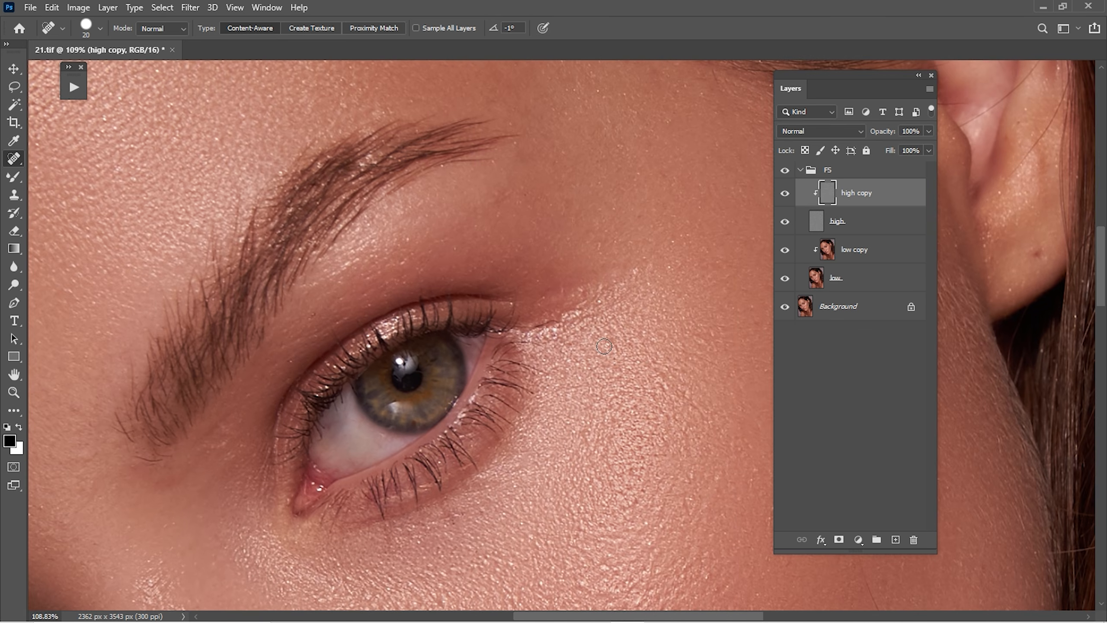
pyautogui.hotkey('ctrl', '0')
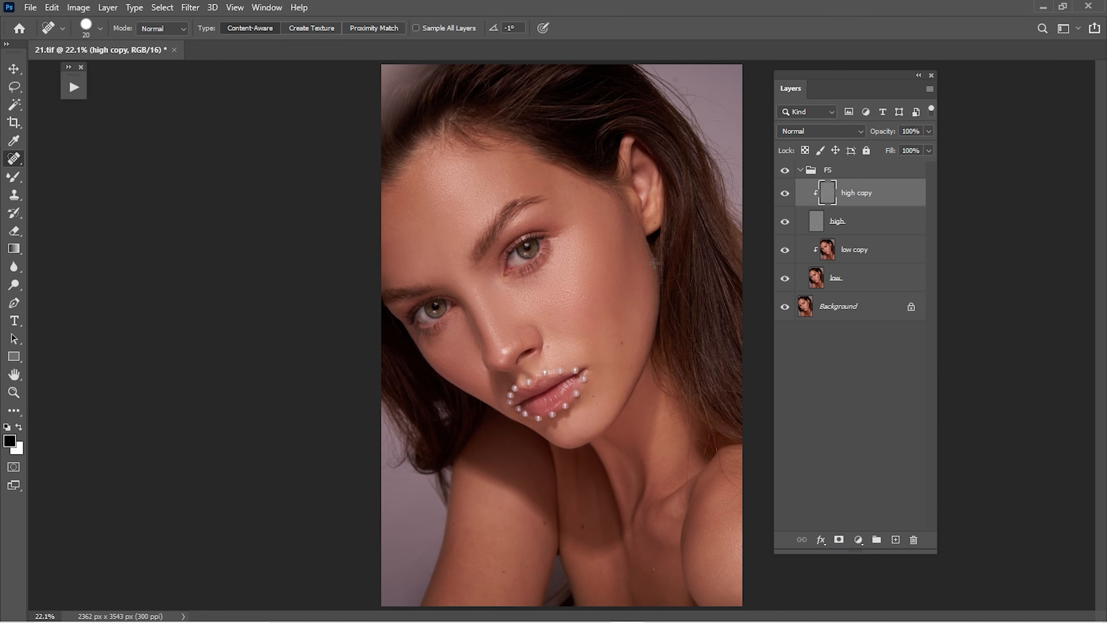
pyautogui.click(785, 170)
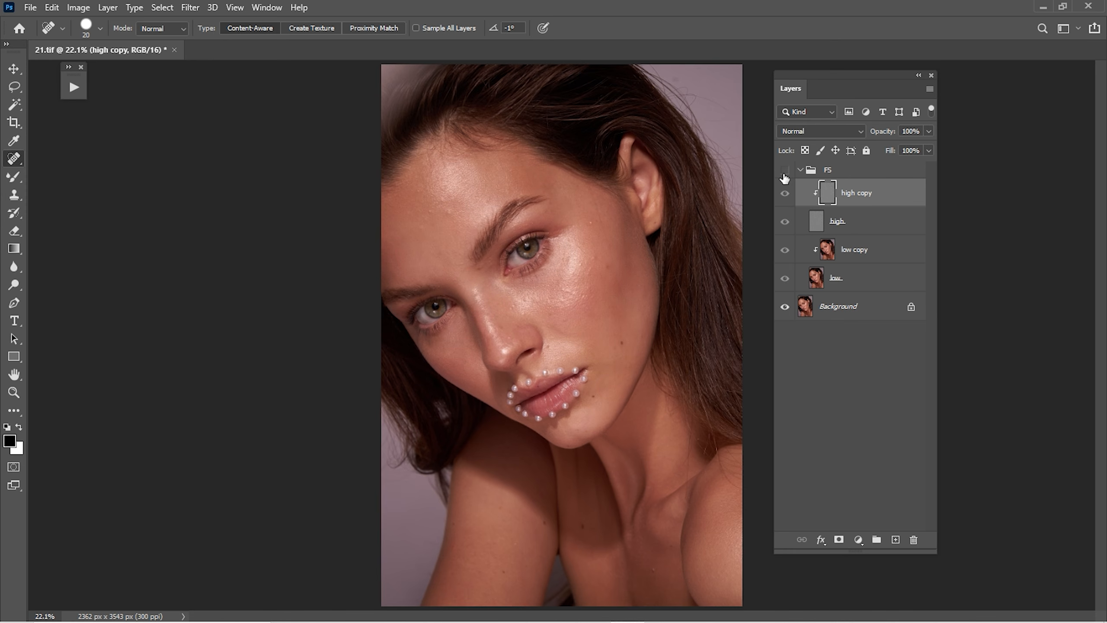
pyautogui.click(785, 170)
pyautogui.click(785, 171)
pyautogui.click(784, 171)
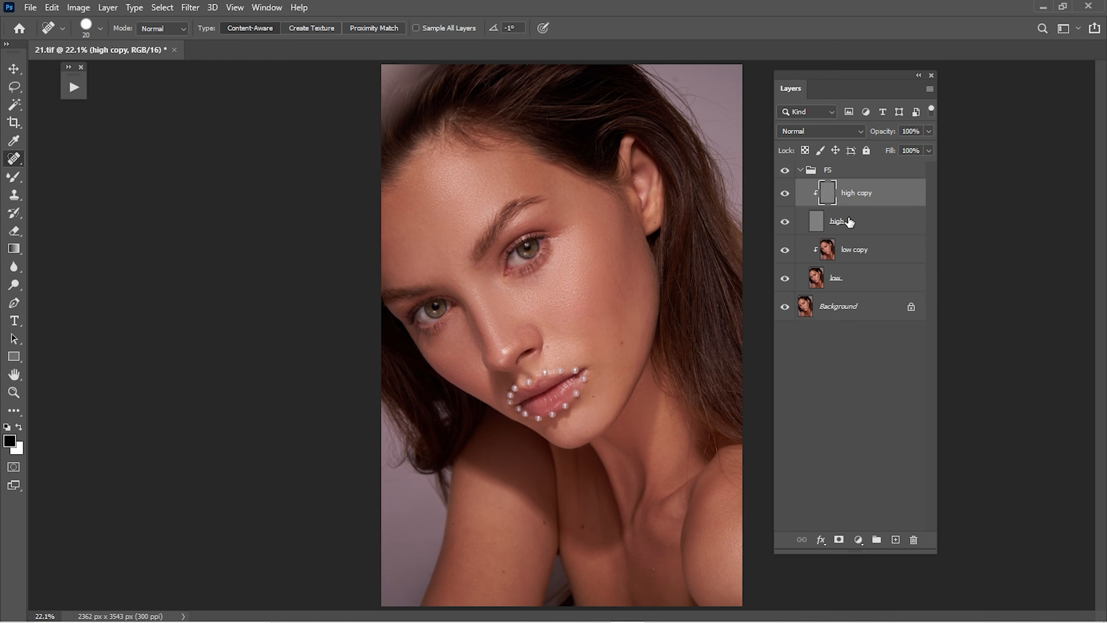
# - Collapse the FS group and make it the active layer
pyautogui.click(857, 250)
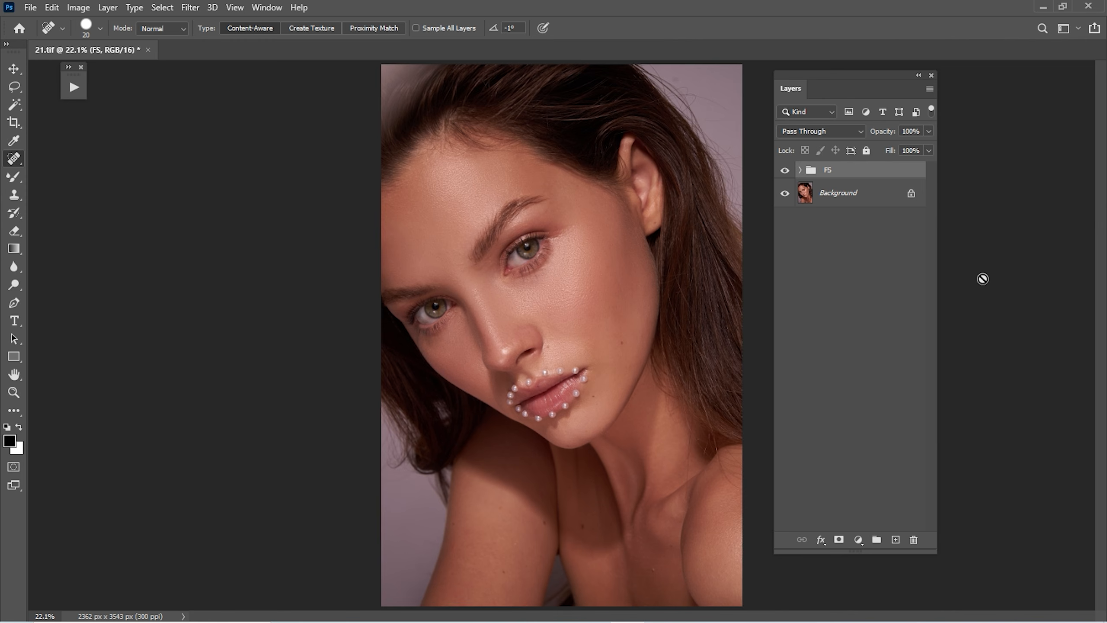
pyautogui.click(860, 199)
pyautogui.click(843, 172)
# - Toggle the collapsed FS group's visibility repeatedly to compare the retouched portrait with the original
pyautogui.click(785, 171)
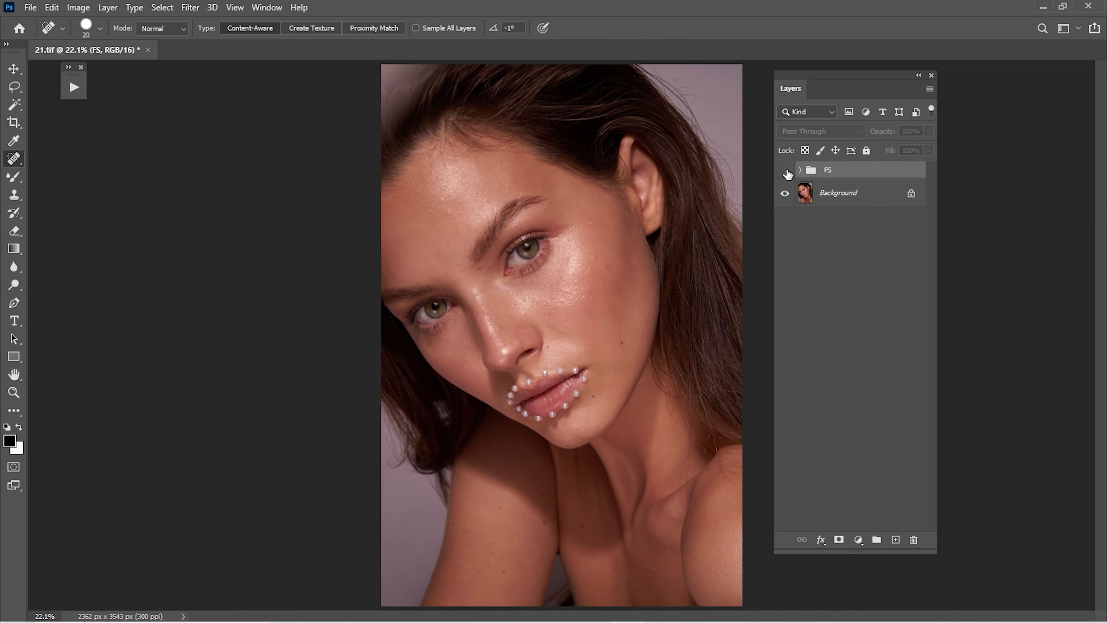
pyautogui.click(785, 171)
pyautogui.click(786, 171)
pyautogui.click(786, 171)
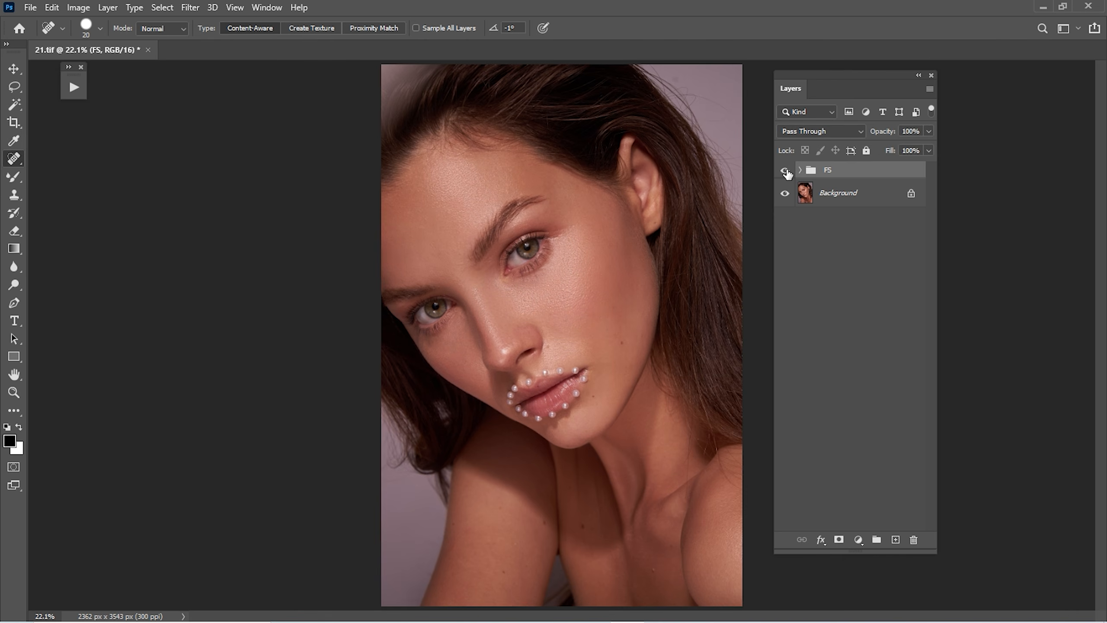
pyautogui.click(786, 171)
pyautogui.click(786, 170)
pyautogui.click(786, 171)
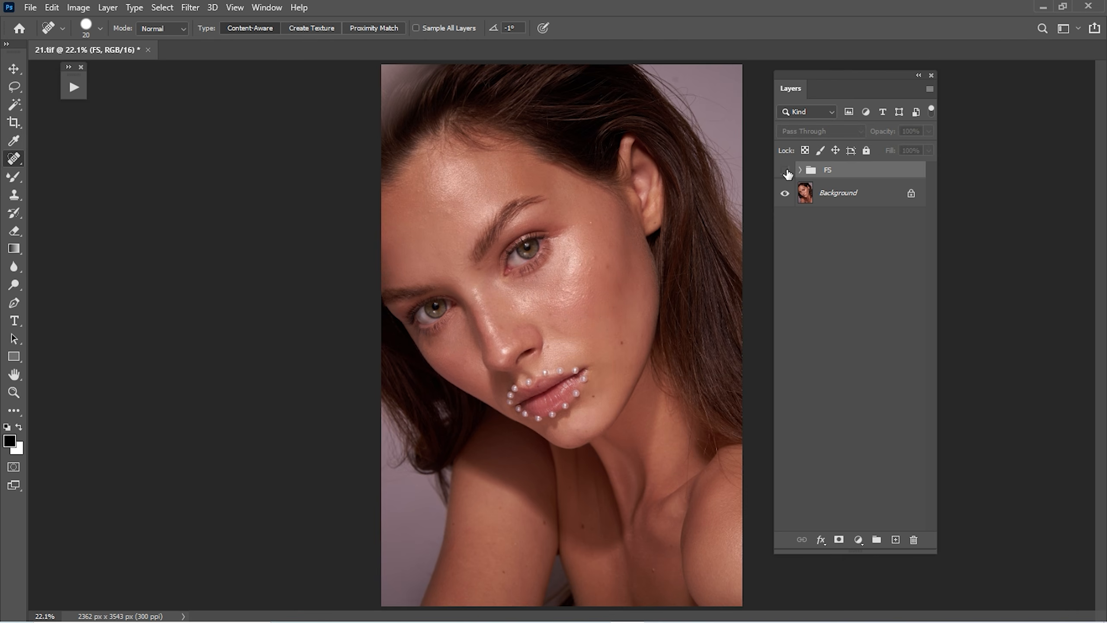
pyautogui.click(786, 172)
pyautogui.click(786, 172)
pyautogui.click(787, 172)
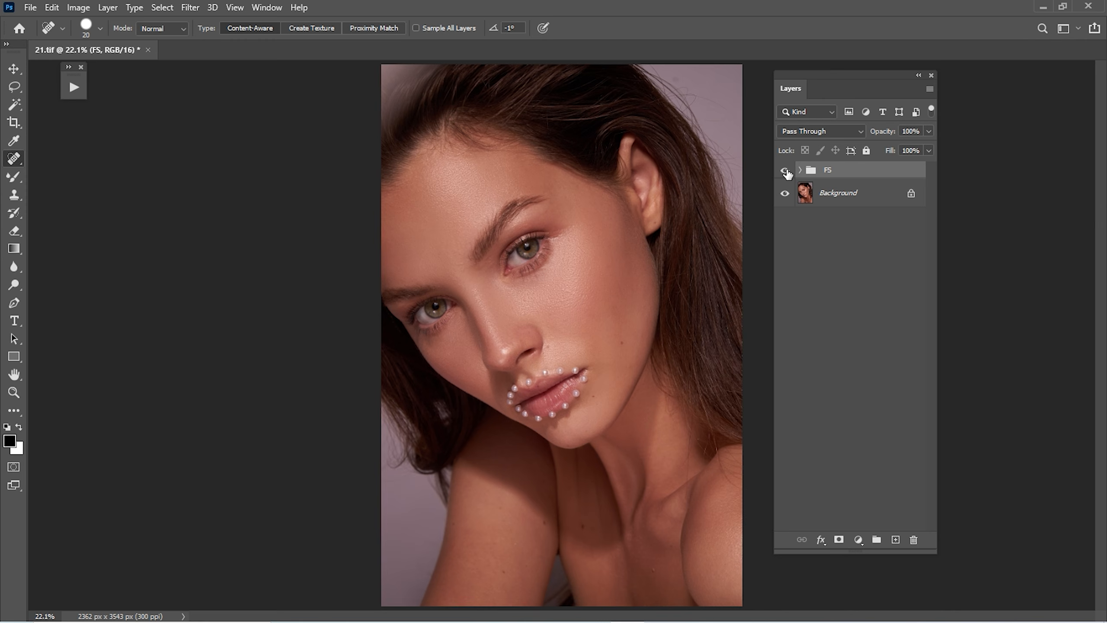